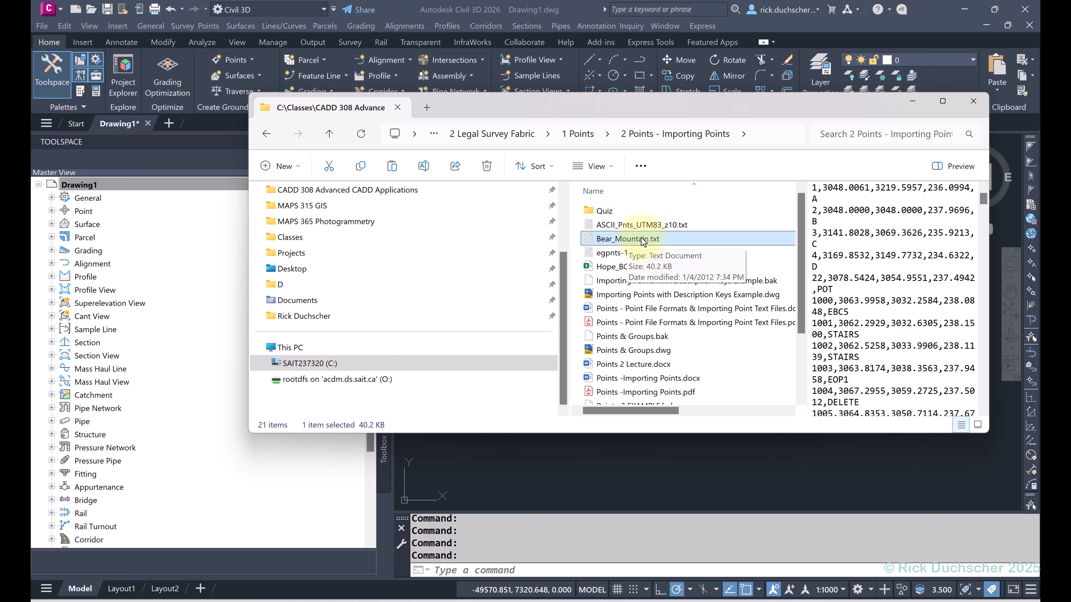
# Open Bear_Mountain.txt and examine the order of the comma-separated fields in its point lines, then put the file away
pyautogui.doubleClick(642, 239)
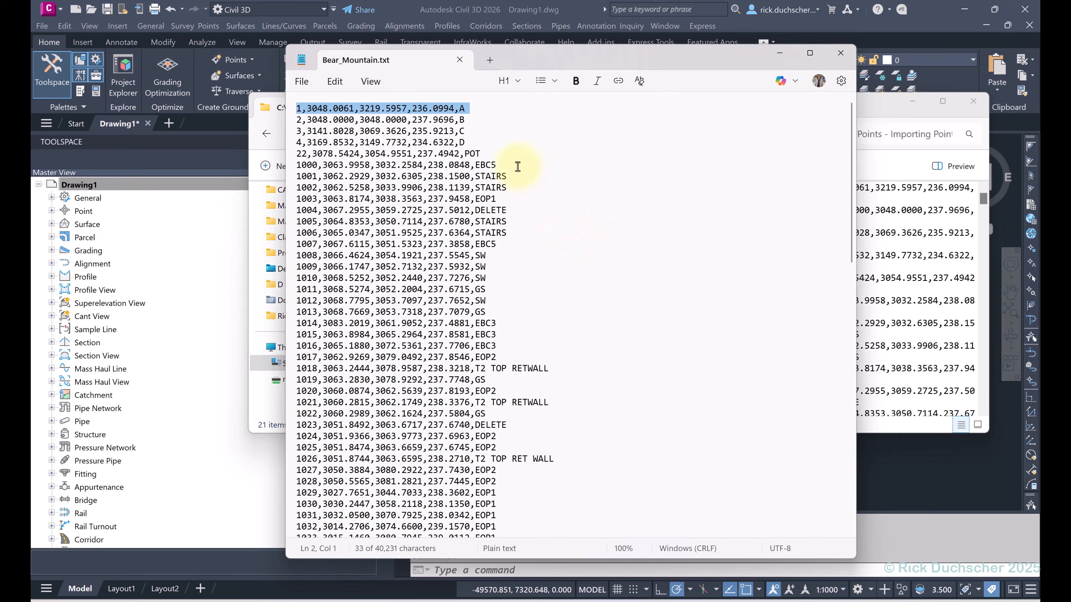
pyautogui.click(481, 119)
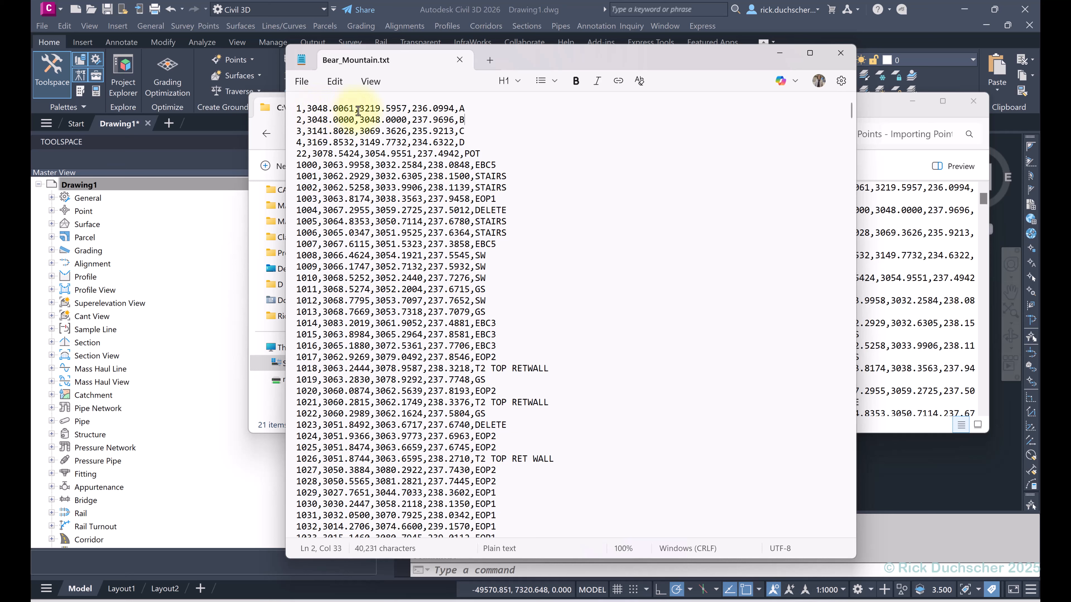
pyautogui.click(296, 109)
pyautogui.doubleClick(299, 108)
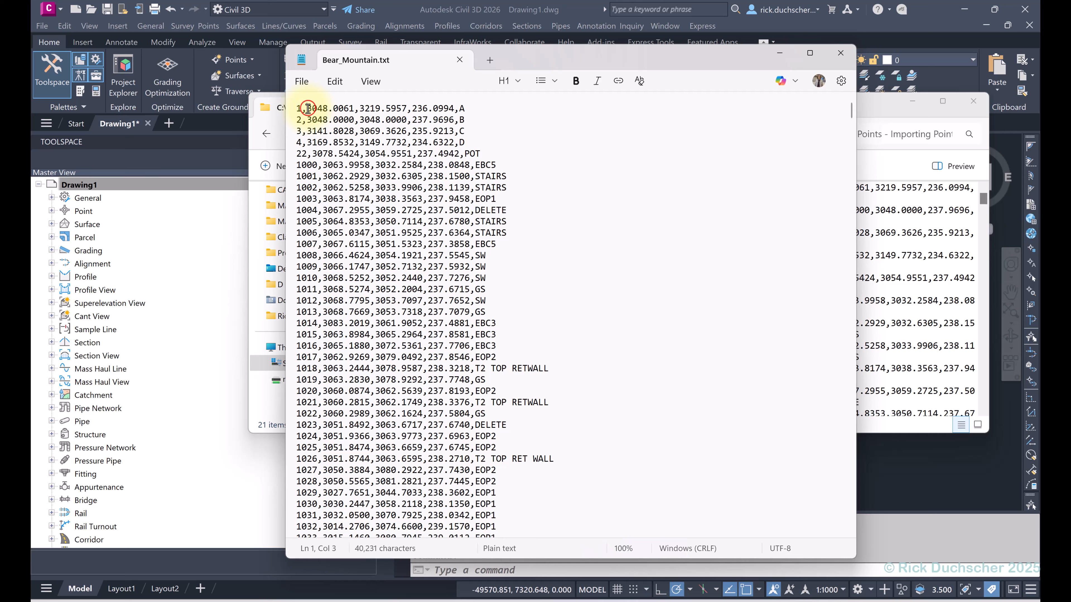
pyautogui.moveTo(308, 109); pyautogui.dragTo(462, 109)
pyautogui.doubleClick(462, 109)
pyautogui.click(455, 109)
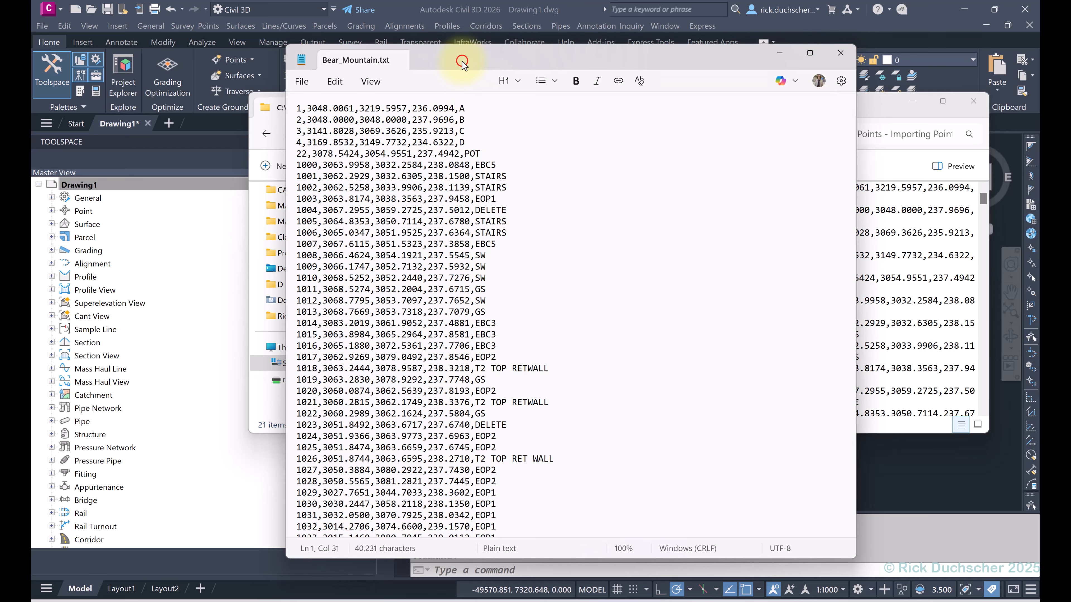
pyautogui.click(462, 61)
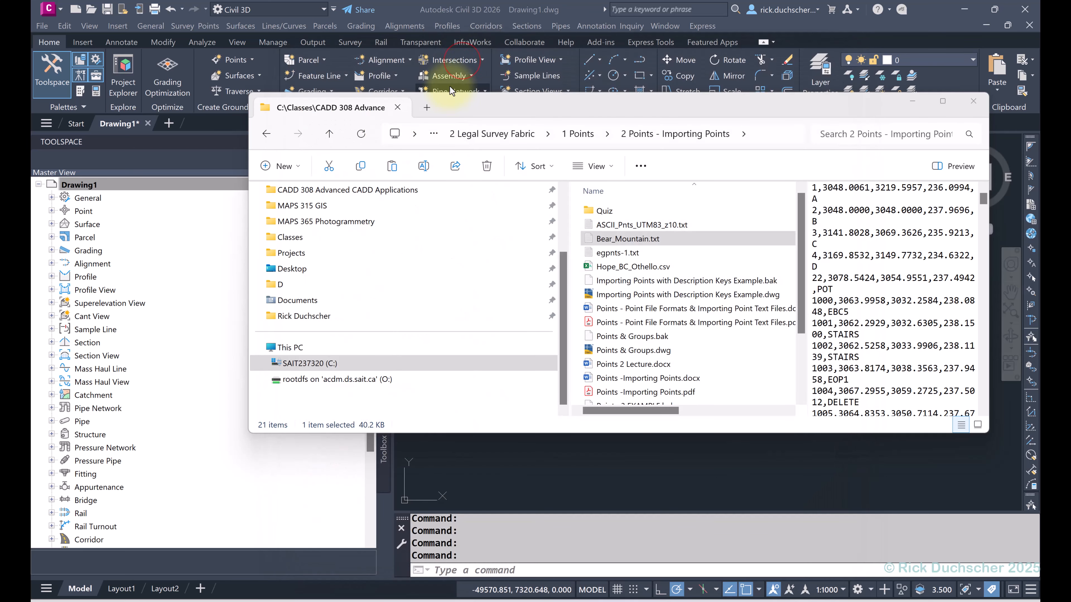
pyautogui.click(918, 103)
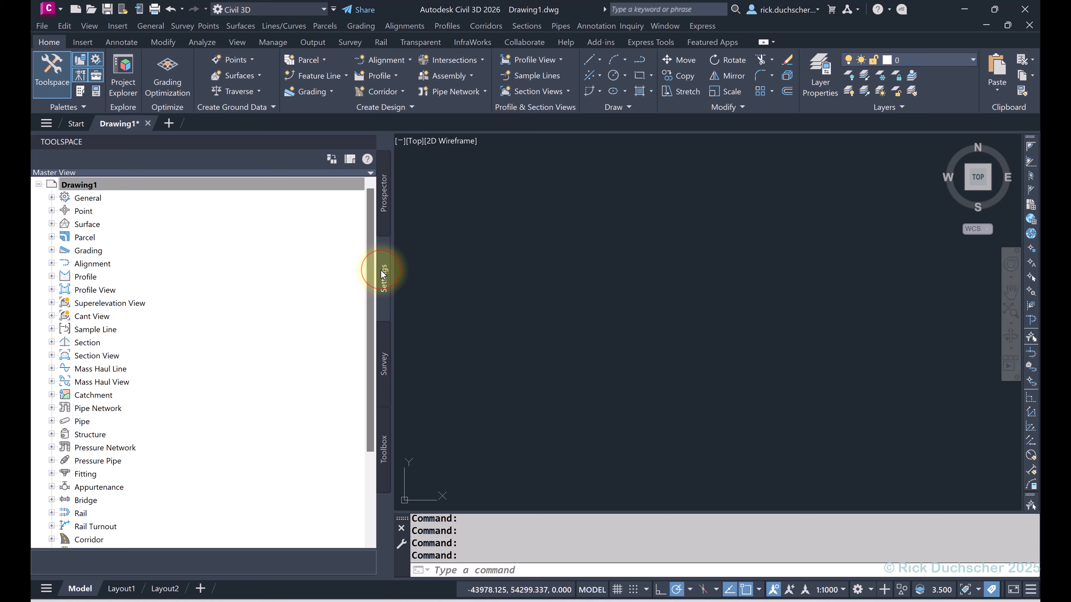
# Open the PENZD (comma delimited) point file format from the drawing settings and review its file extension and delimiter
pyautogui.click(52, 211)
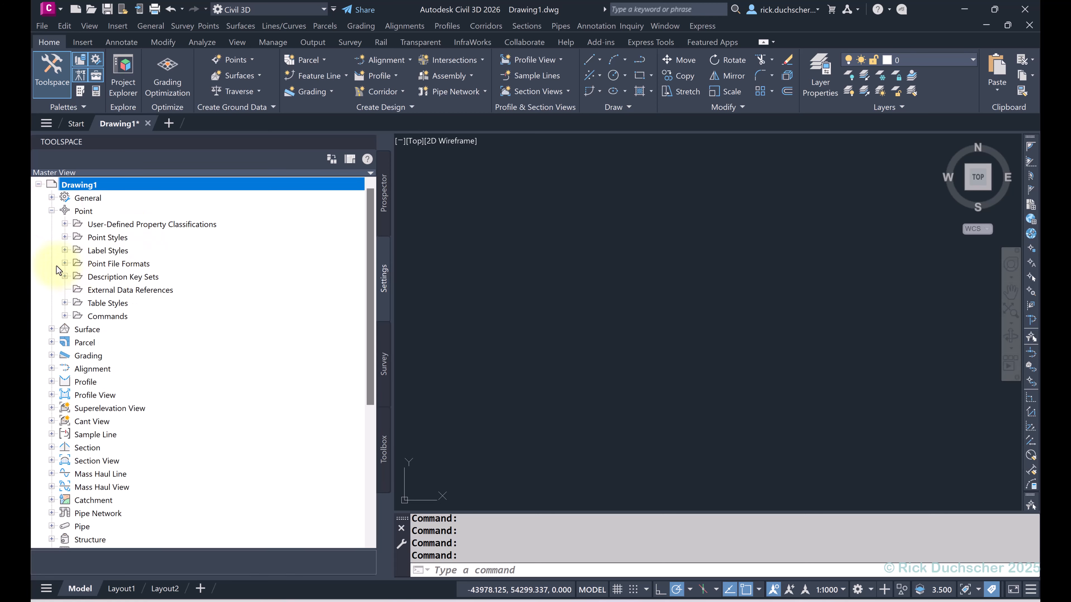
pyautogui.click(64, 264)
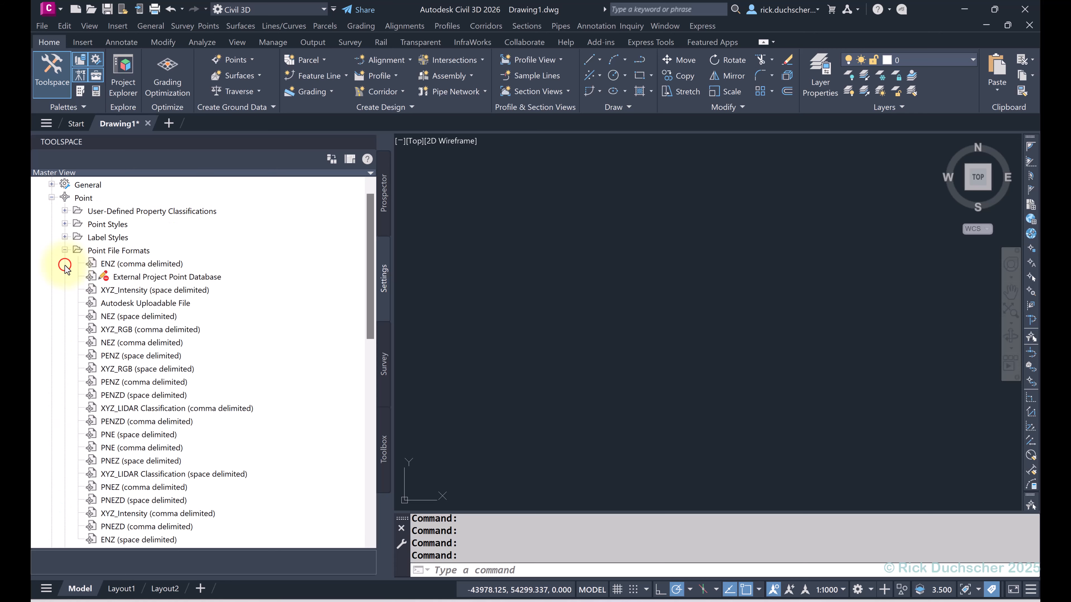
pyautogui.scroll(-1, 152, 288)
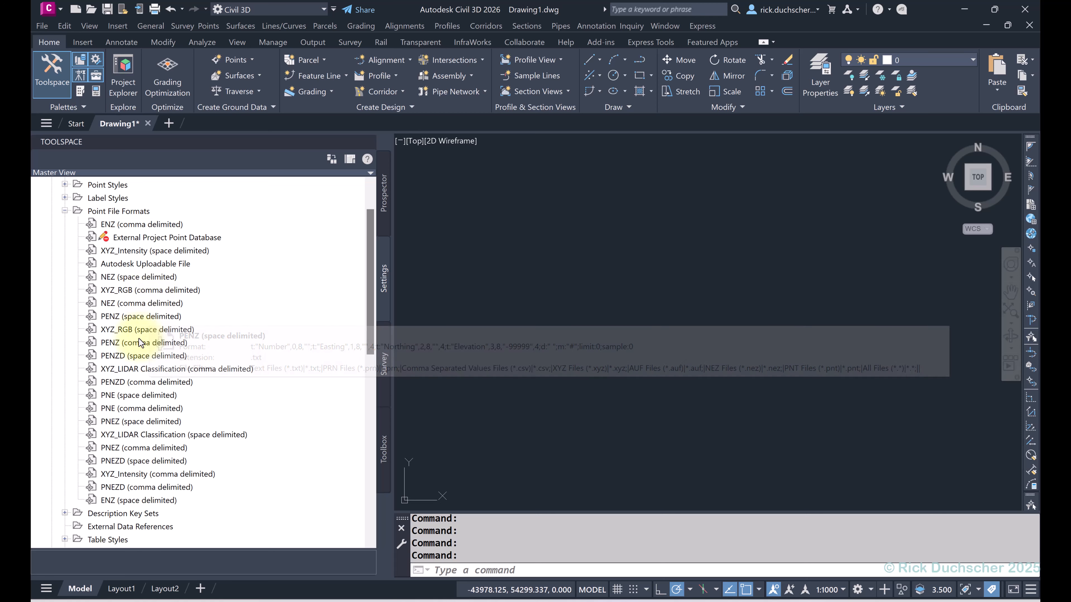
pyautogui.click(129, 382)
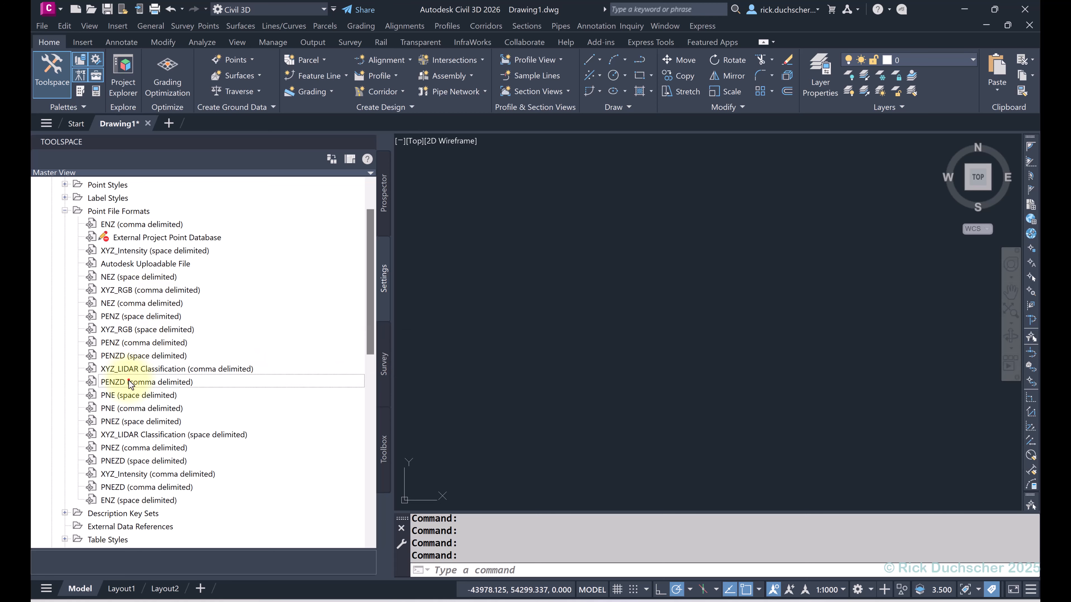
pyautogui.doubleClick(162, 382)
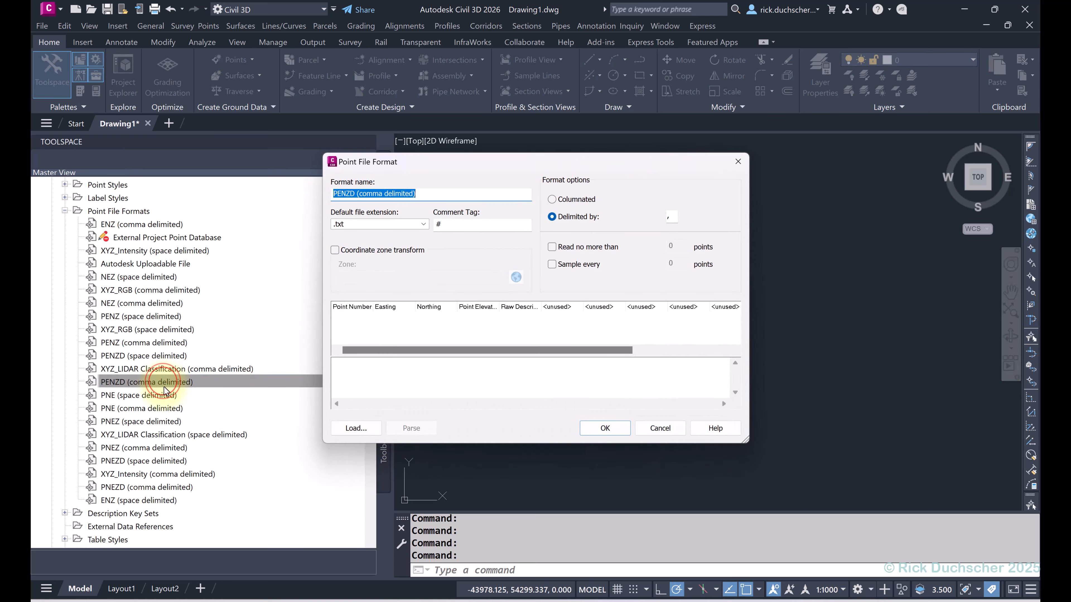
pyautogui.moveTo(418, 164); pyautogui.dragTo(421, 145)
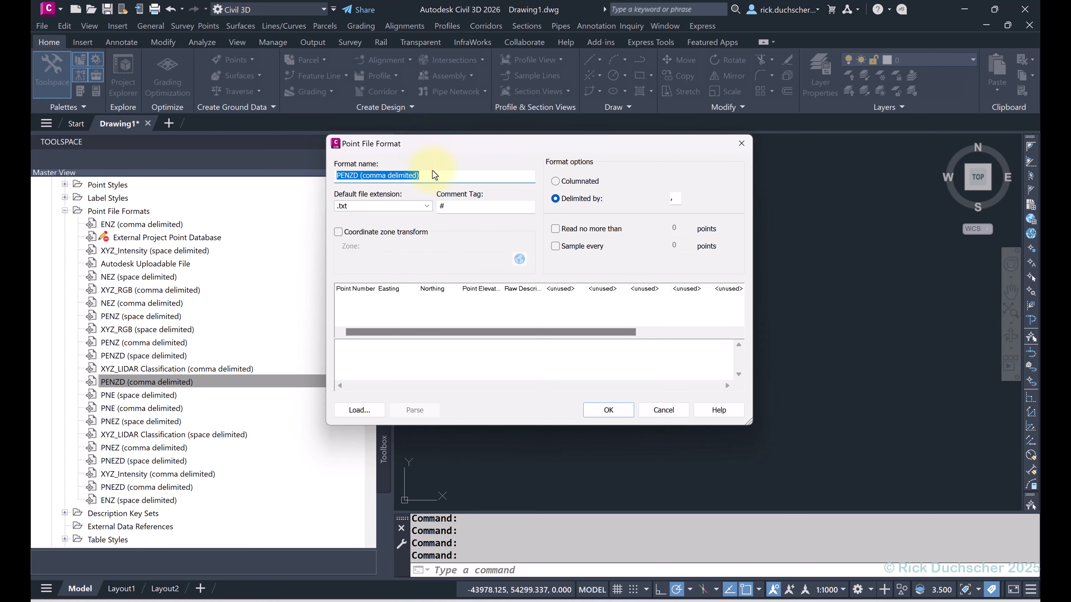
pyautogui.click(425, 207)
pyautogui.click(426, 206)
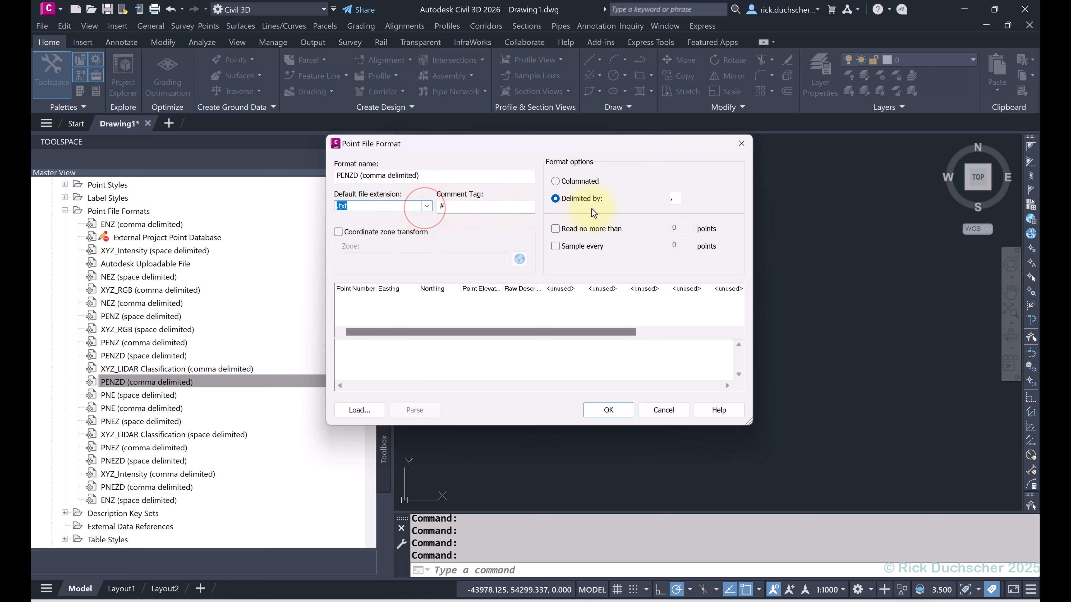
pyautogui.click(675, 198)
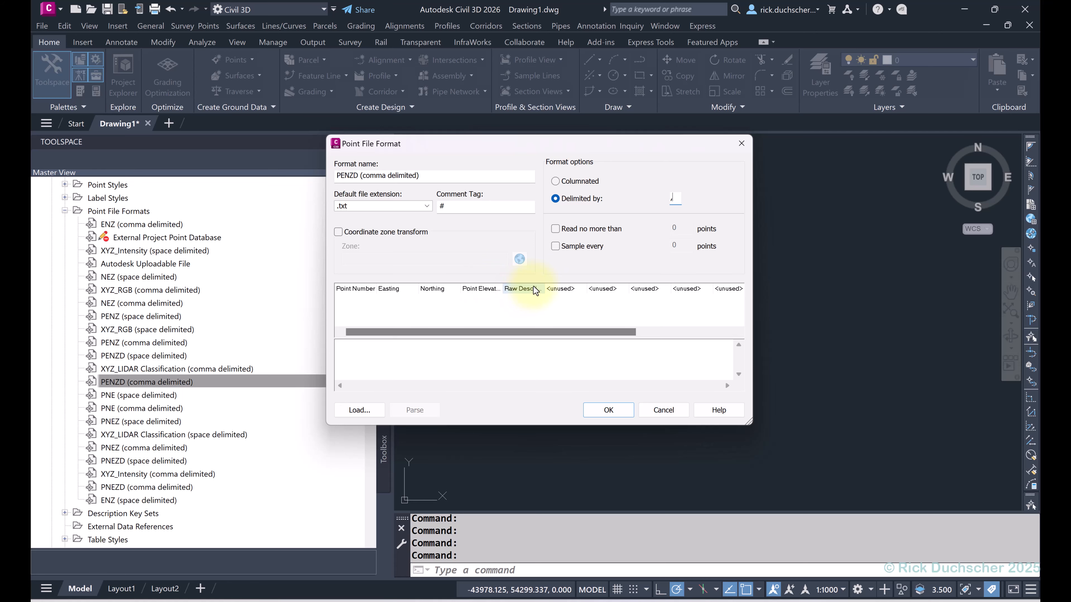
# Briefly reopen Bear_Mountain.txt for comparison and close the PENZD (comma delimited) format without changes
pyautogui.click(303, 601)
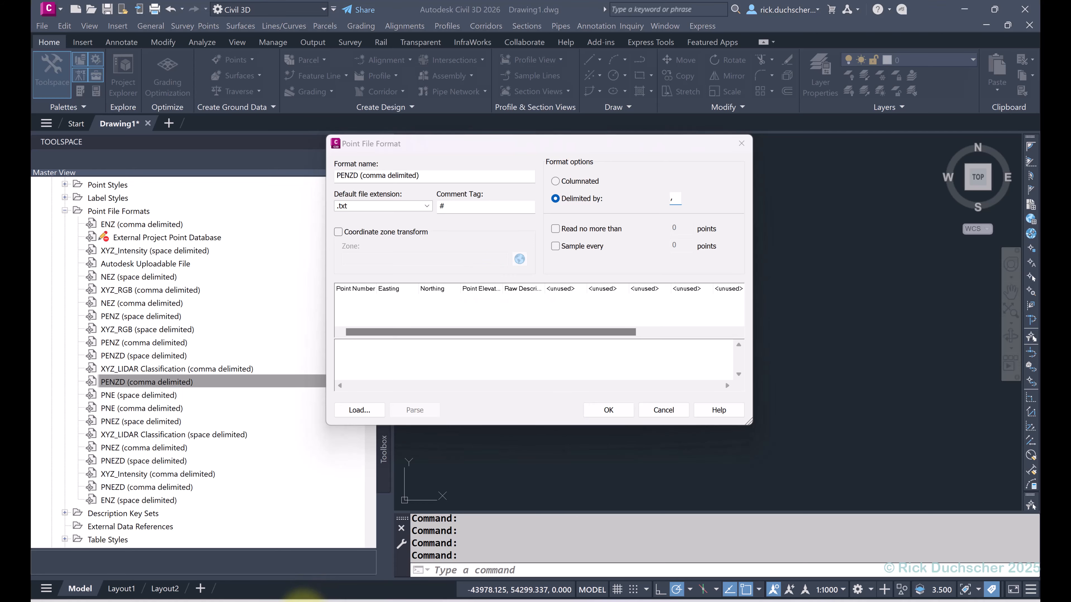
pyautogui.doubleClick(618, 239)
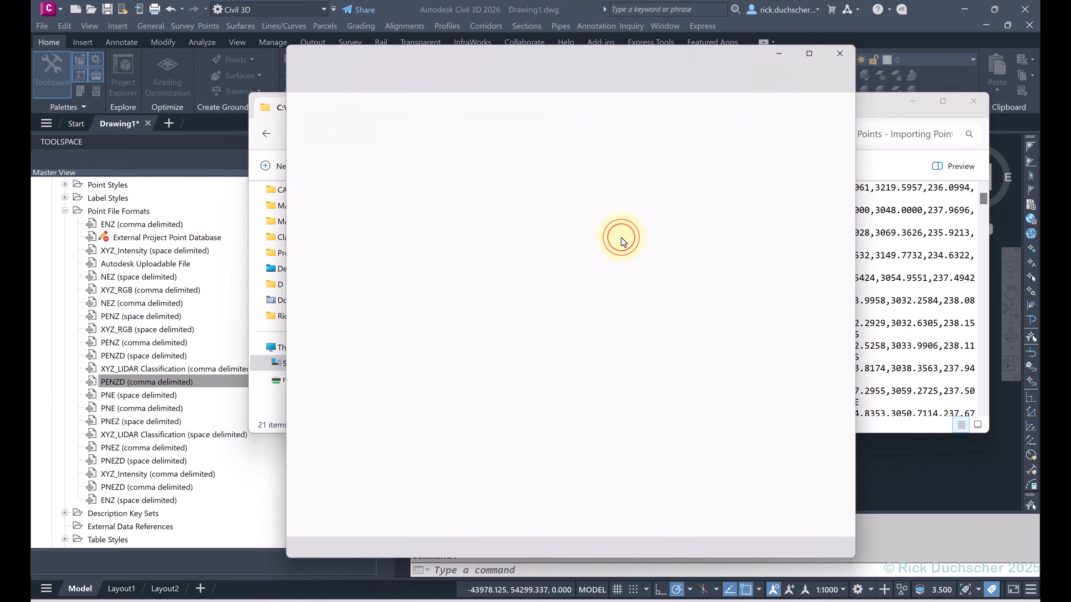
pyautogui.click(840, 53)
pyautogui.click(972, 102)
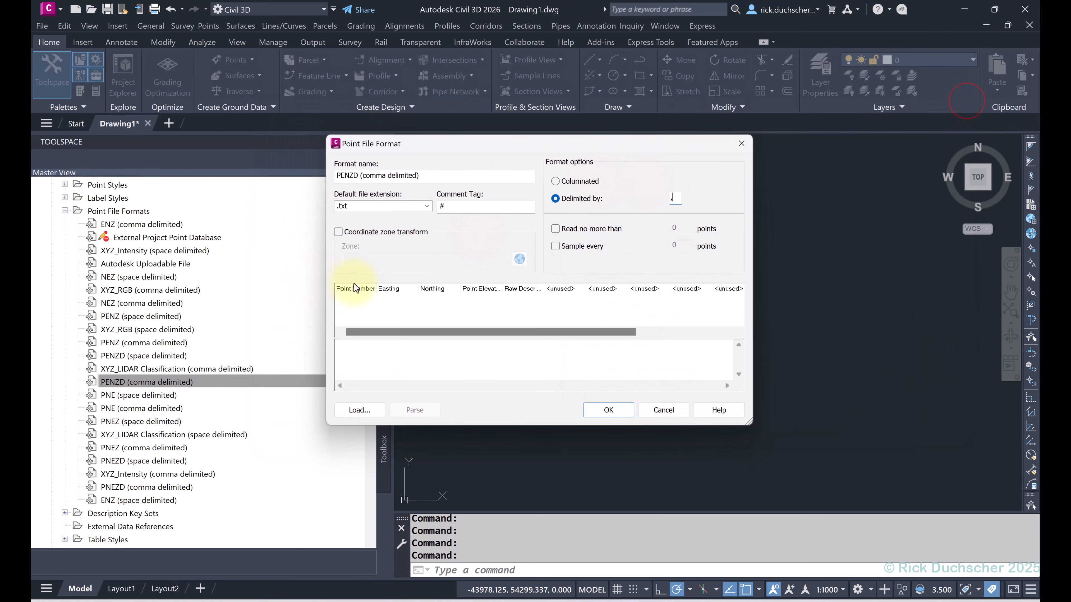
pyautogui.click(663, 410)
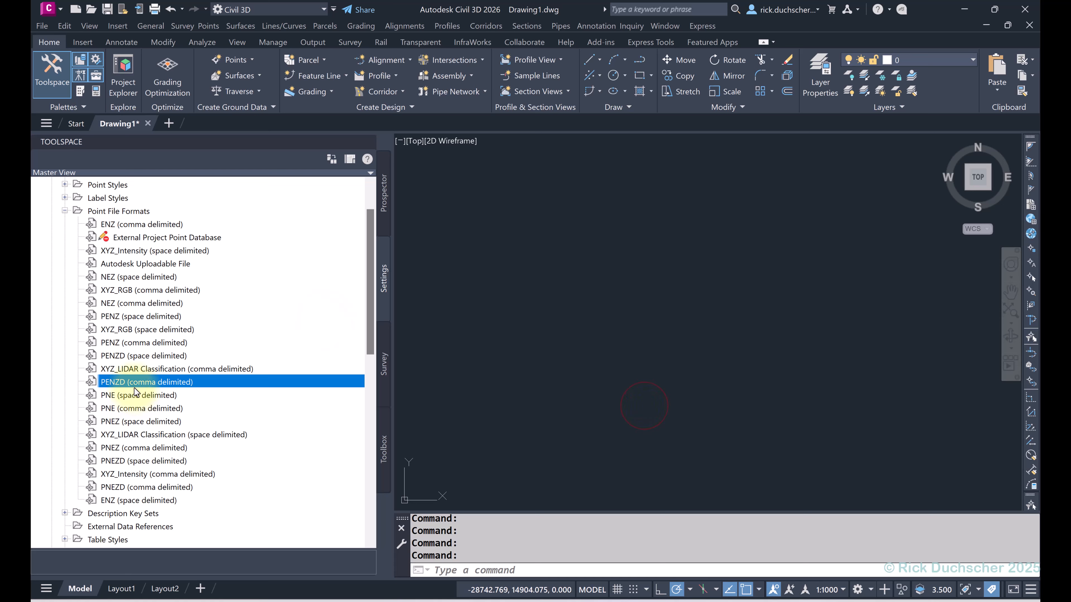
# Create a new point file format of type User Point File
pyautogui.moveTo(139, 385)
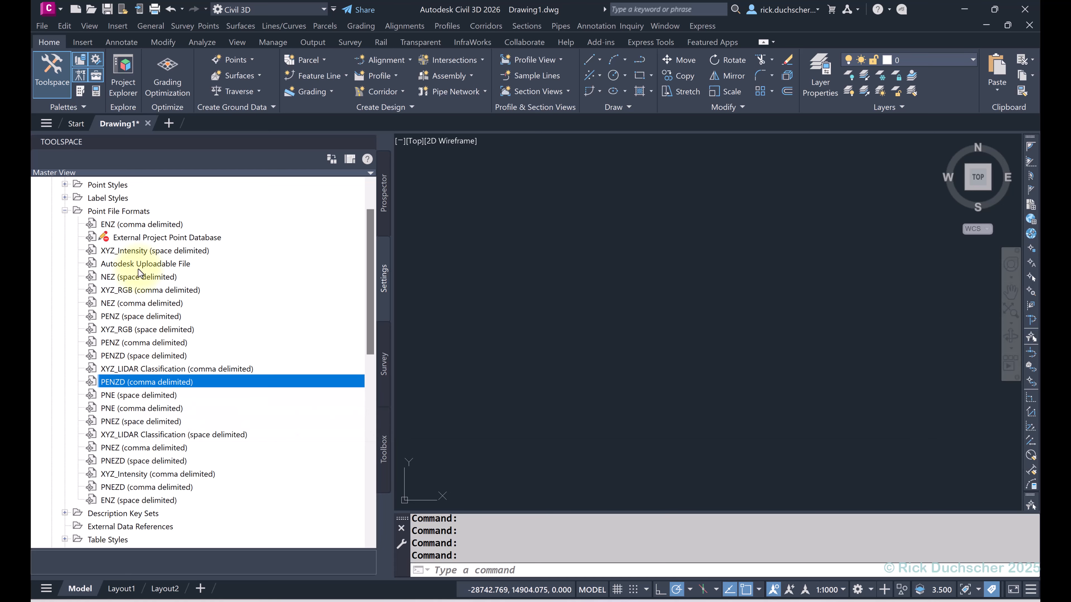
pyautogui.rightClick(126, 212)
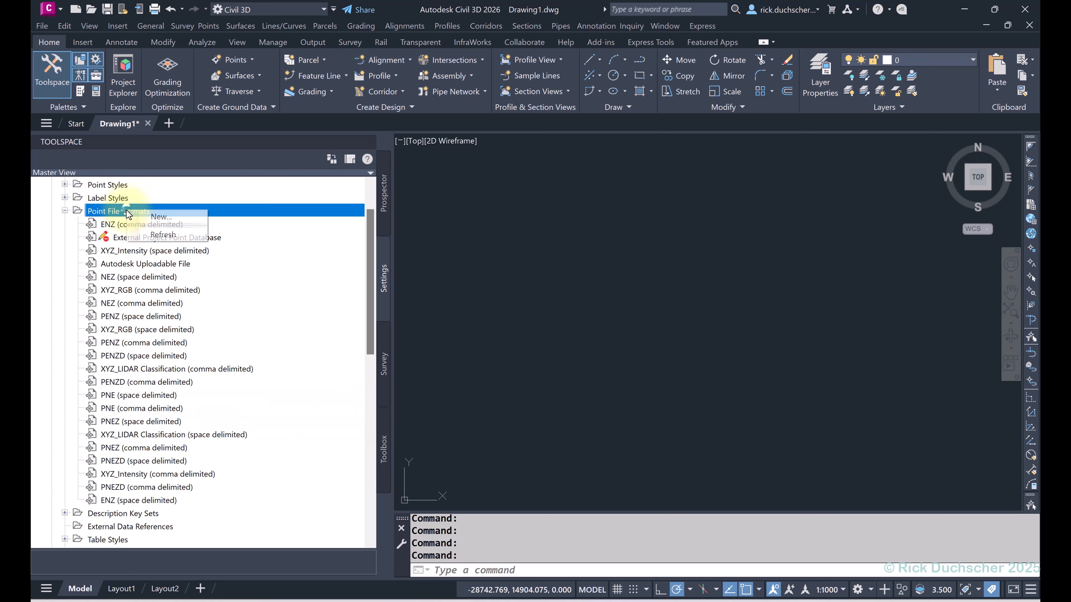
pyautogui.click(156, 218)
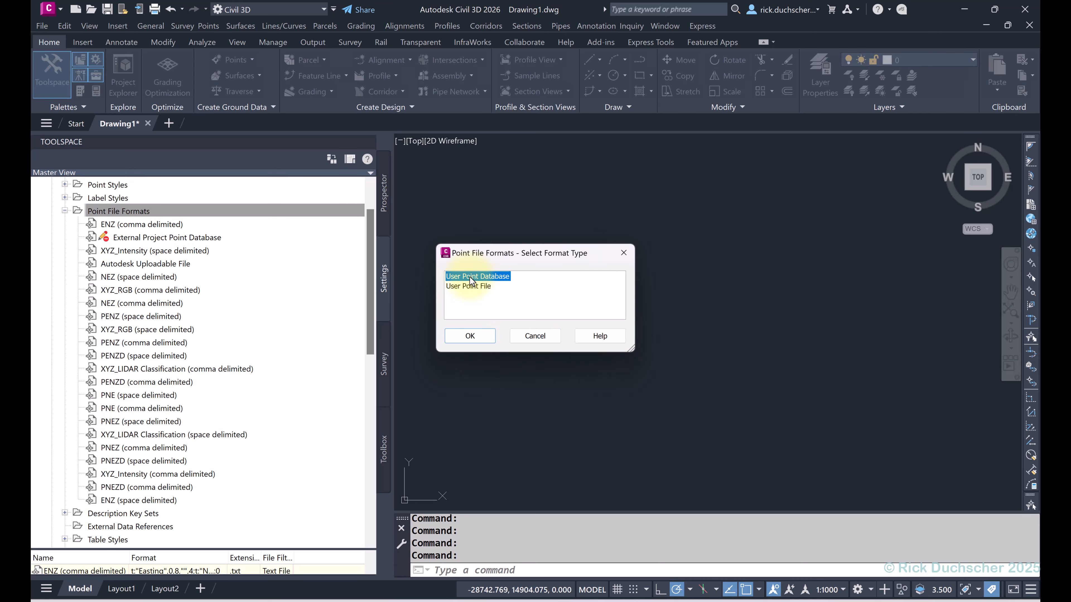
pyautogui.click(472, 287)
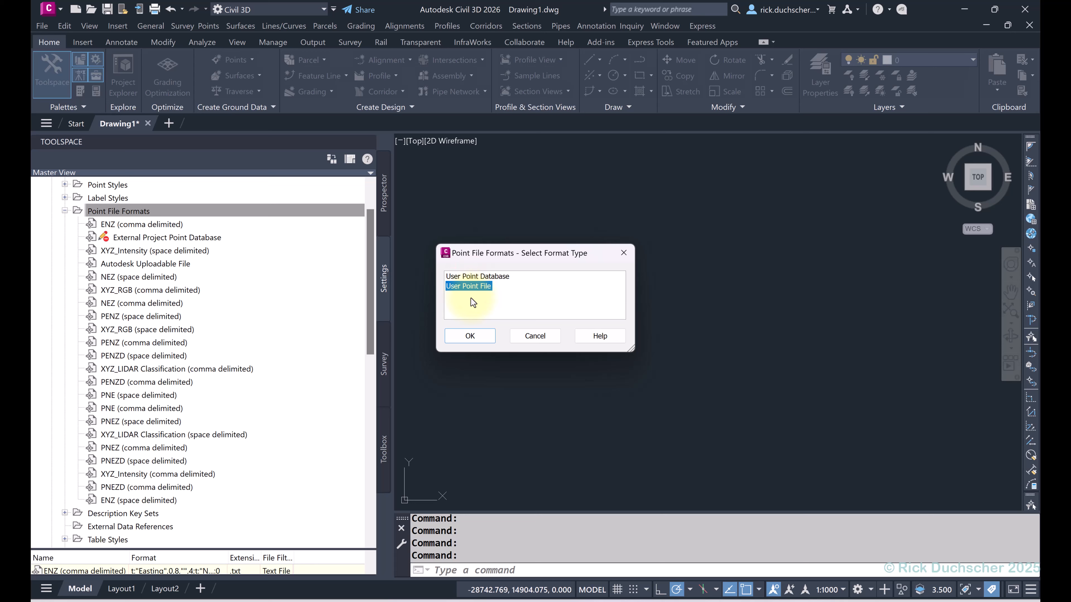
pyautogui.click(466, 335)
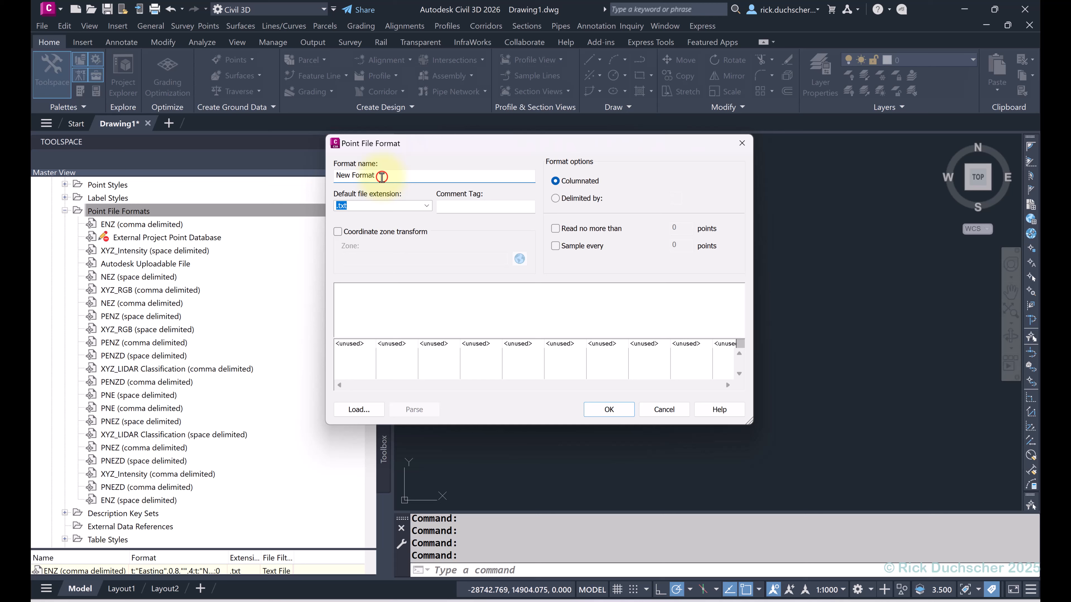
# Switch the new point file format from columnated to delimited, leaving the delimiter character blank
pyautogui.click(578, 198)
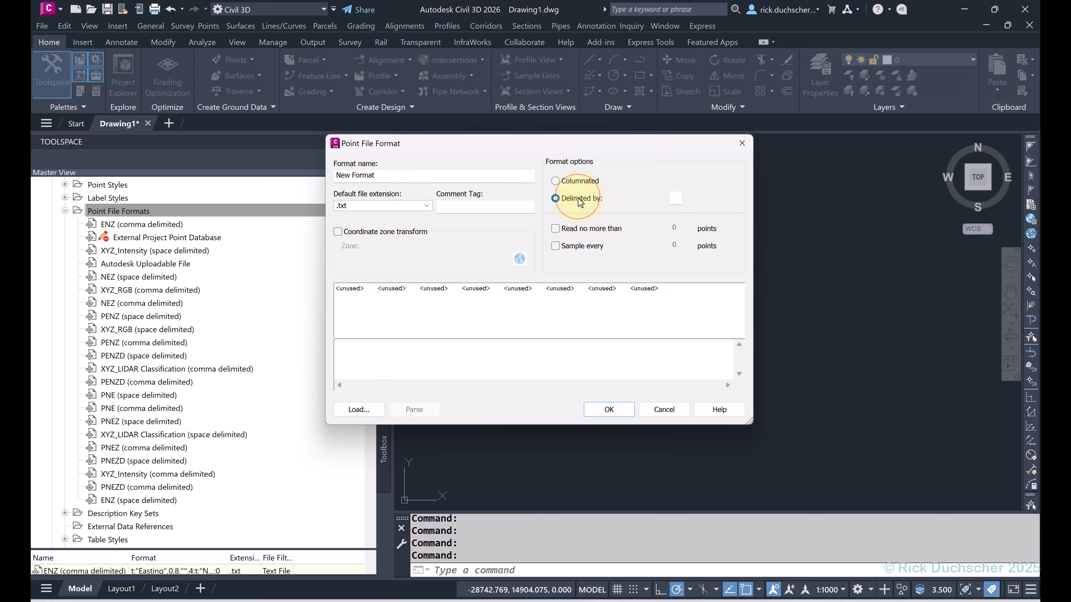
pyautogui.click(676, 198)
pyautogui.write(',')
pyautogui.moveTo(679, 199); pyautogui.dragTo(673, 197)
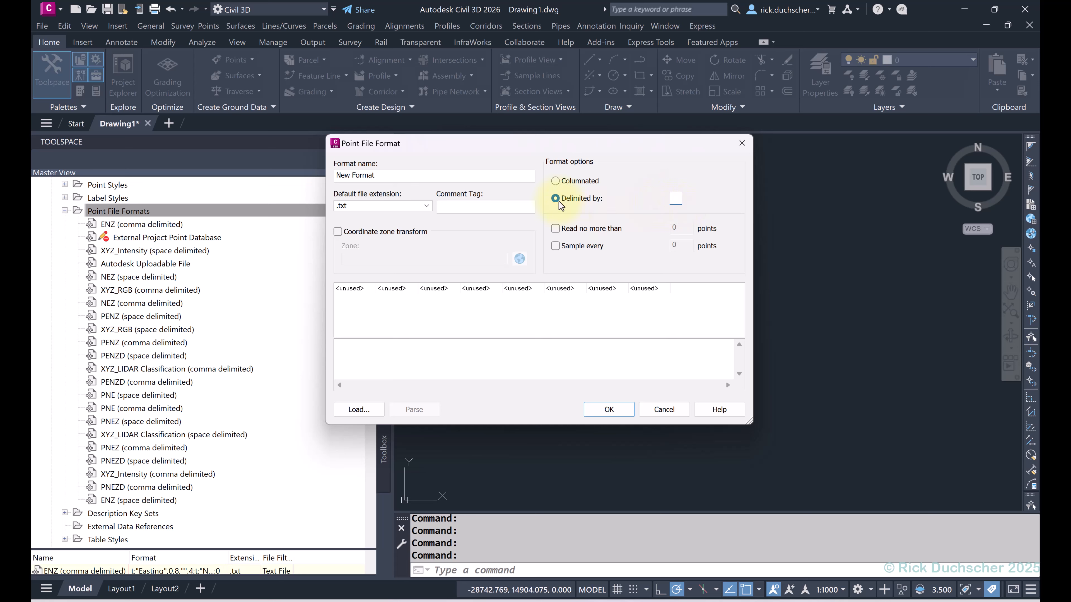
# Assign Point Number to the first column and Easting to the second column of the new format
pyautogui.click(352, 288)
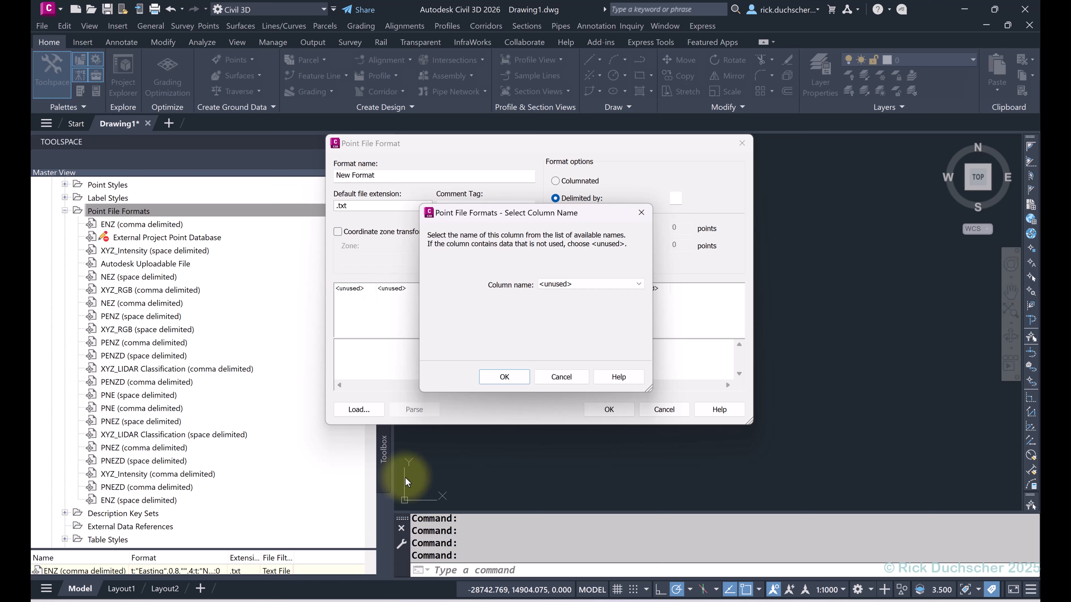
pyautogui.click(584, 283)
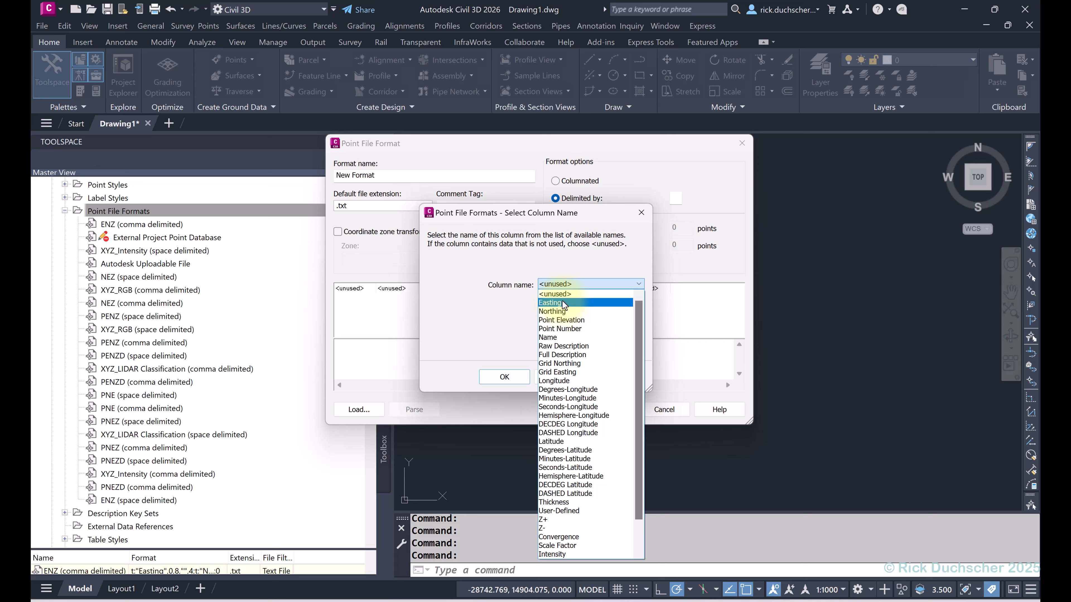
pyautogui.click(562, 329)
pyautogui.click(503, 375)
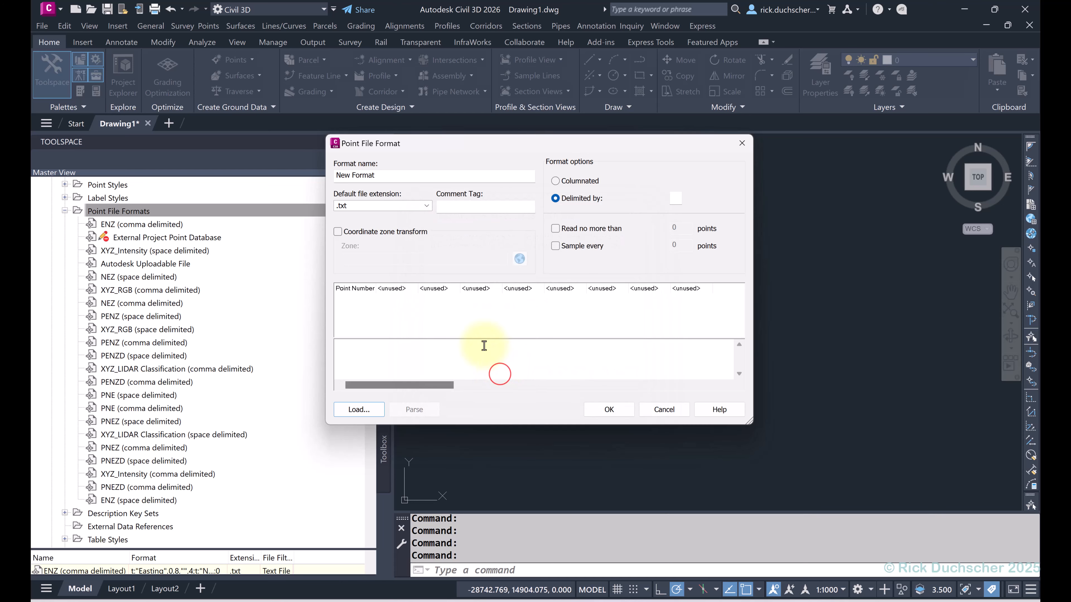
pyautogui.click(396, 291)
pyautogui.click(562, 285)
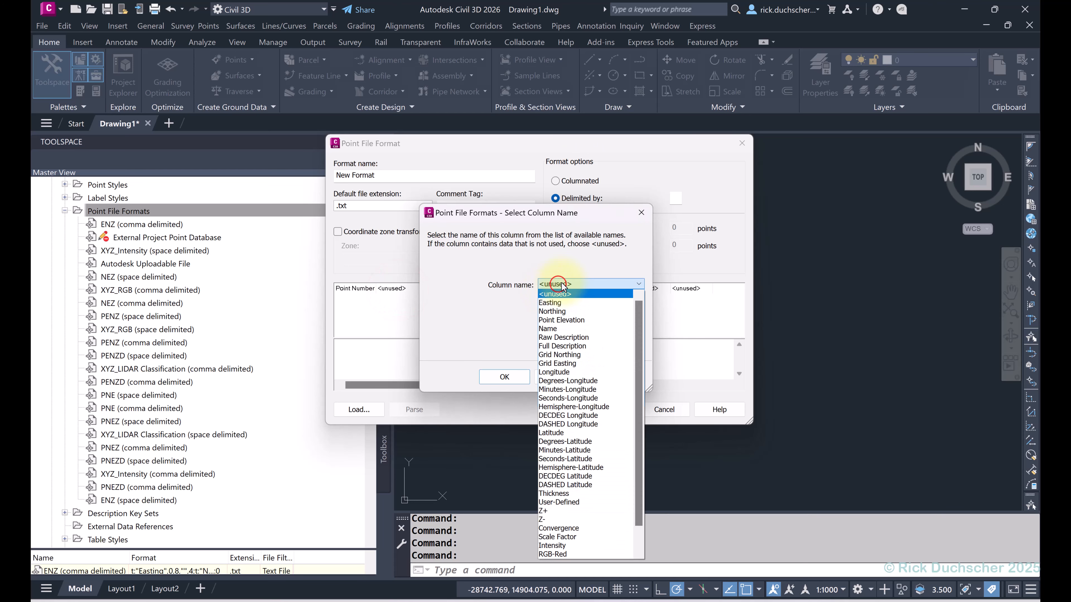
pyautogui.click(559, 305)
pyautogui.click(504, 377)
# Assign Northing to the third column and Point Elevation to the fourth column of the new format
pyautogui.click(444, 287)
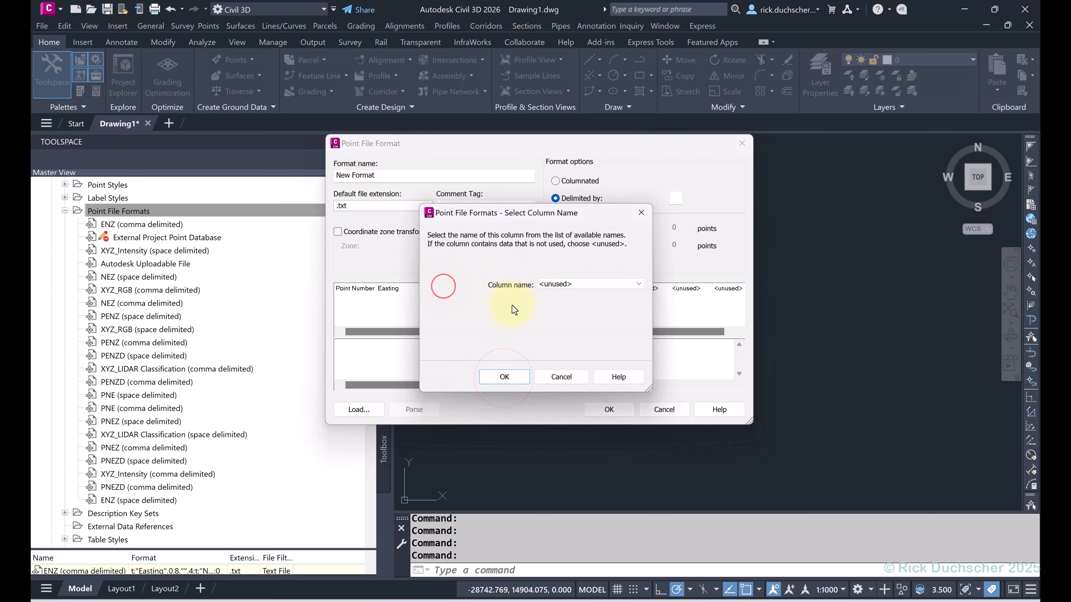
pyautogui.click(562, 285)
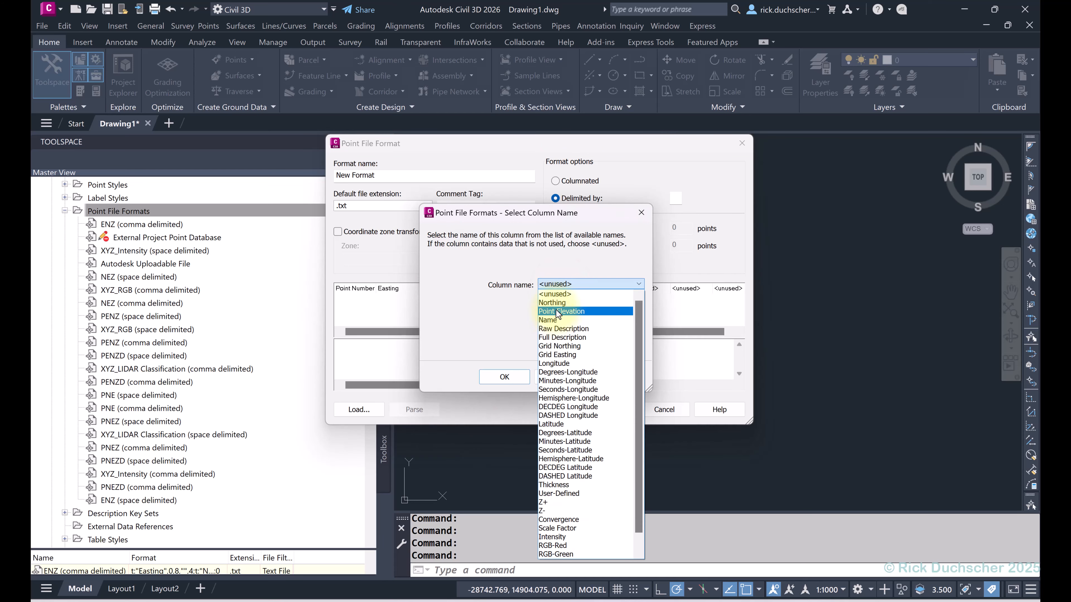
pyautogui.click(553, 302)
pyautogui.click(505, 377)
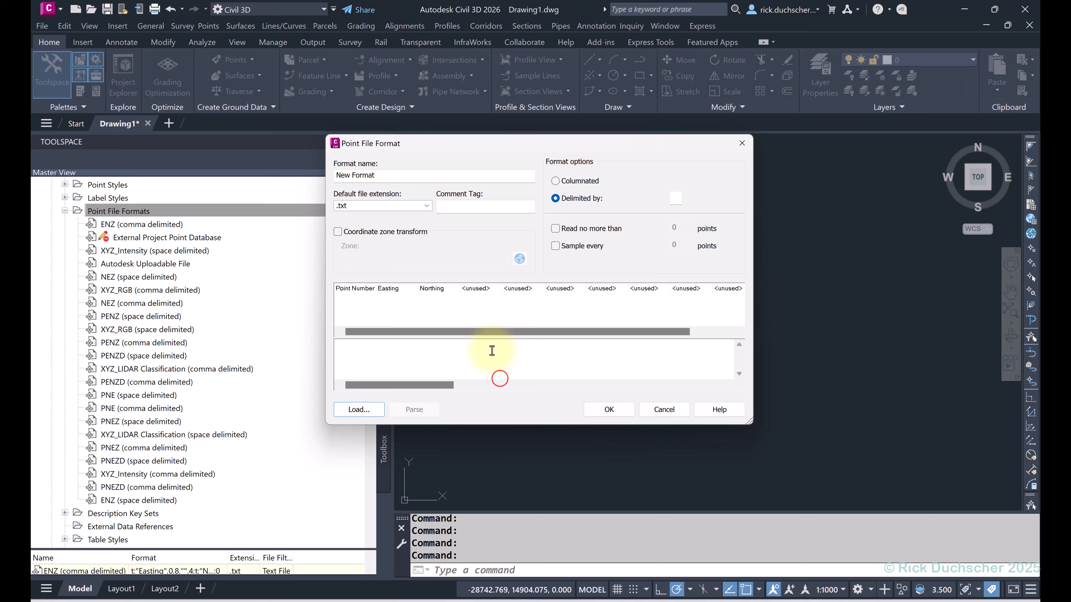
pyautogui.click(467, 293)
pyautogui.click(568, 280)
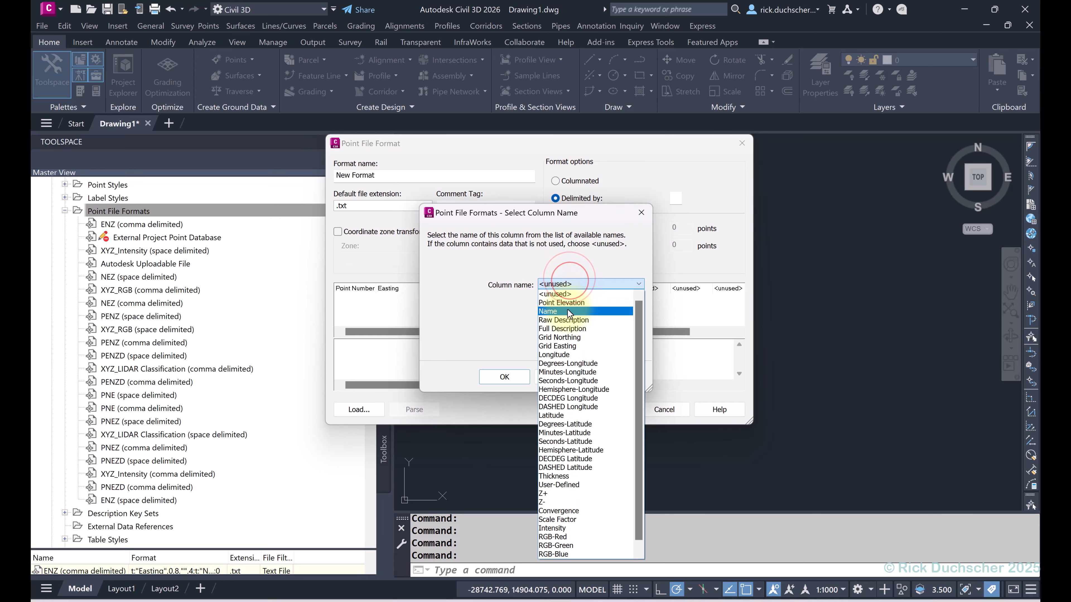
pyautogui.click(563, 303)
pyautogui.click(498, 380)
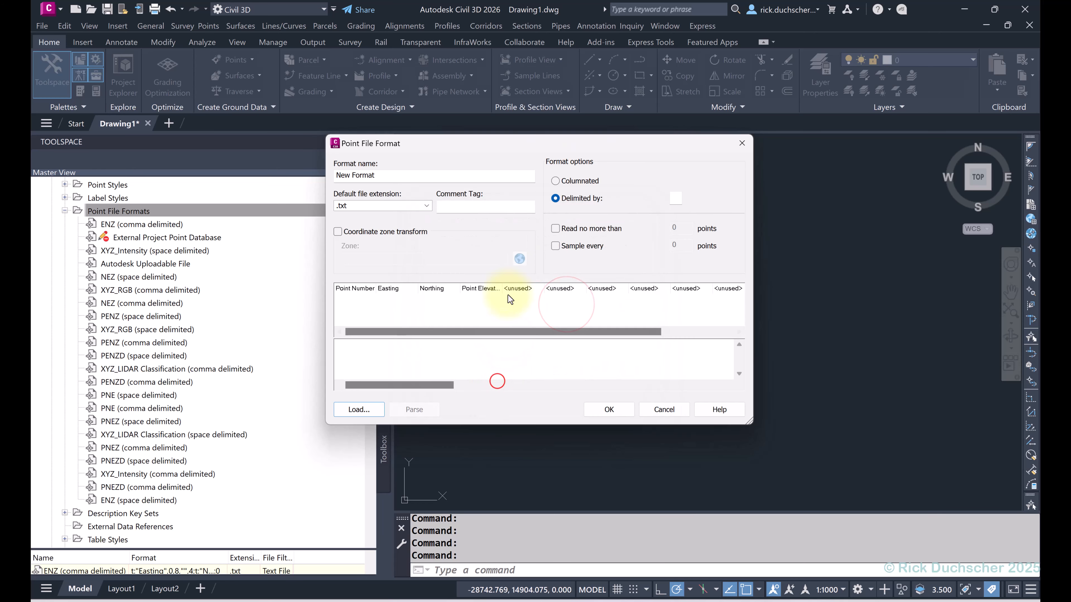
# Assign Raw Description to the fifth column of the new point file format and discard the format
pyautogui.click(518, 289)
pyautogui.click(574, 281)
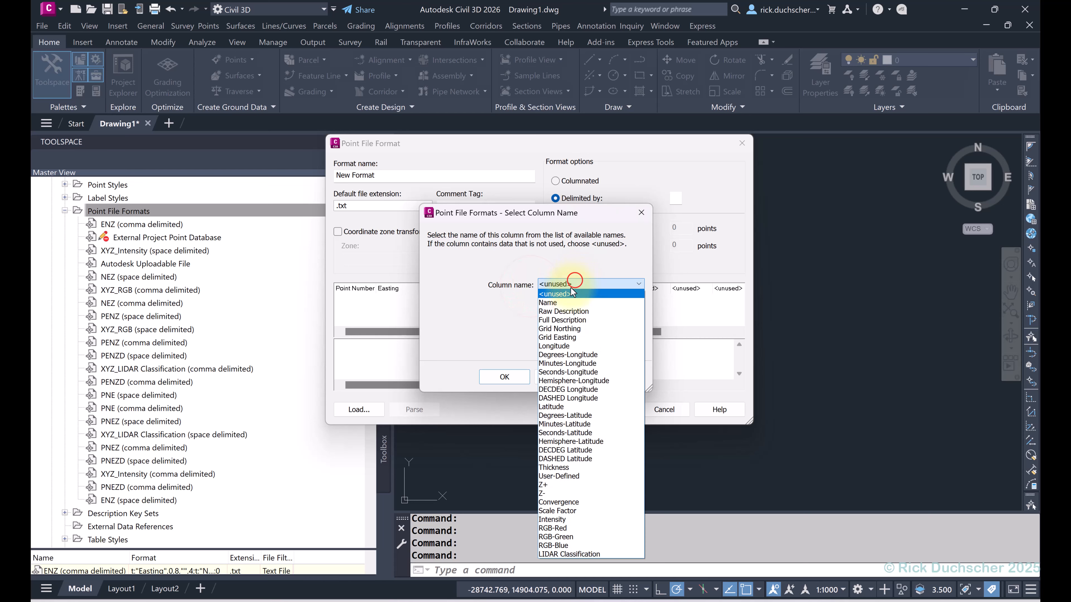
pyautogui.click(564, 311)
pyautogui.click(504, 376)
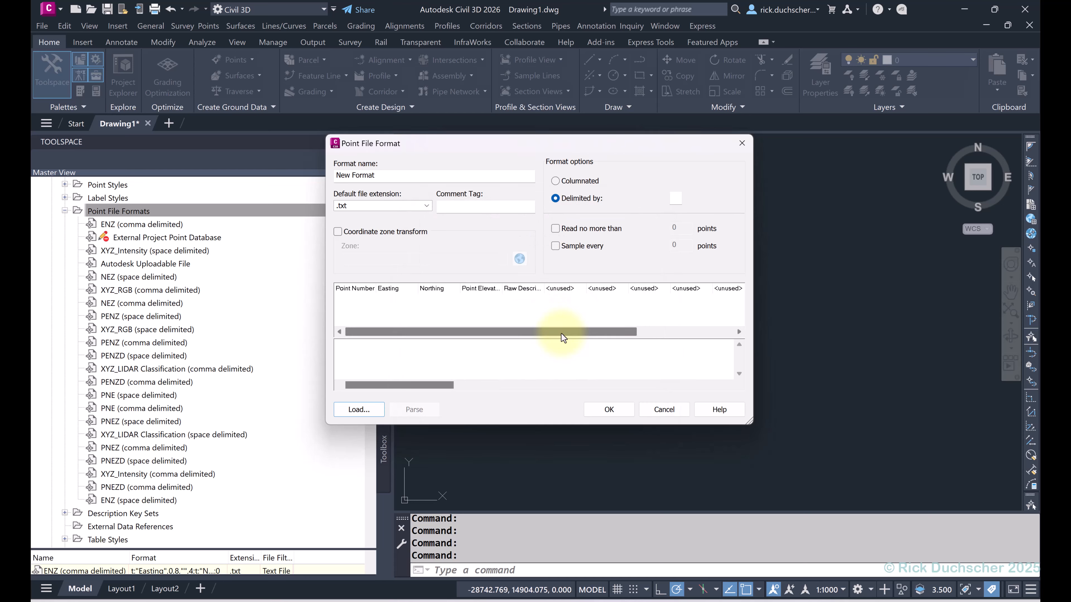
pyautogui.click(657, 414)
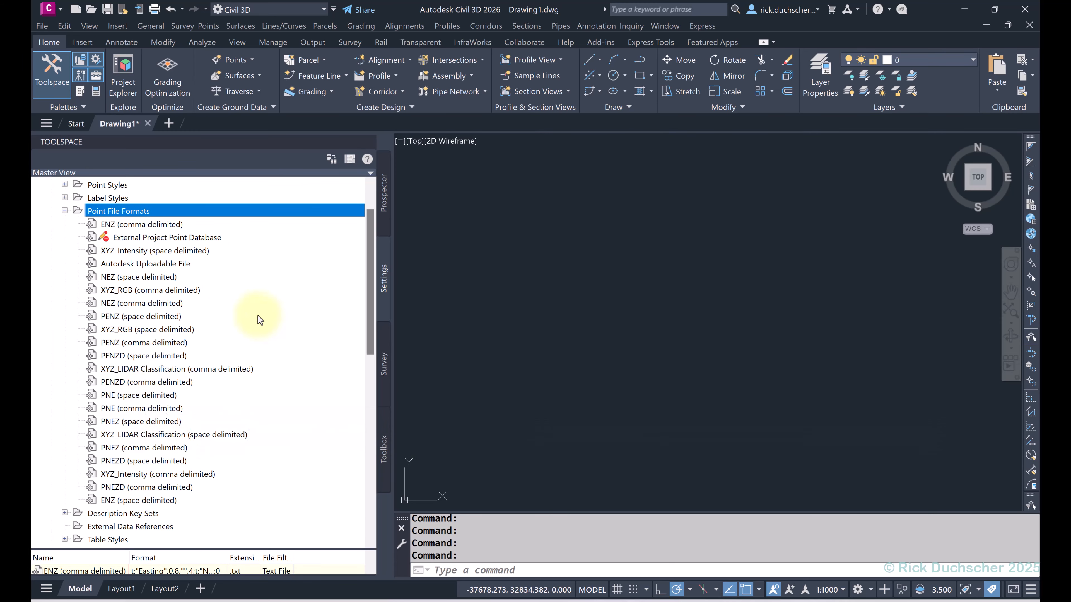
# Open the point creation tools for Drawing1's points and start Import Points
pyautogui.click(383, 207)
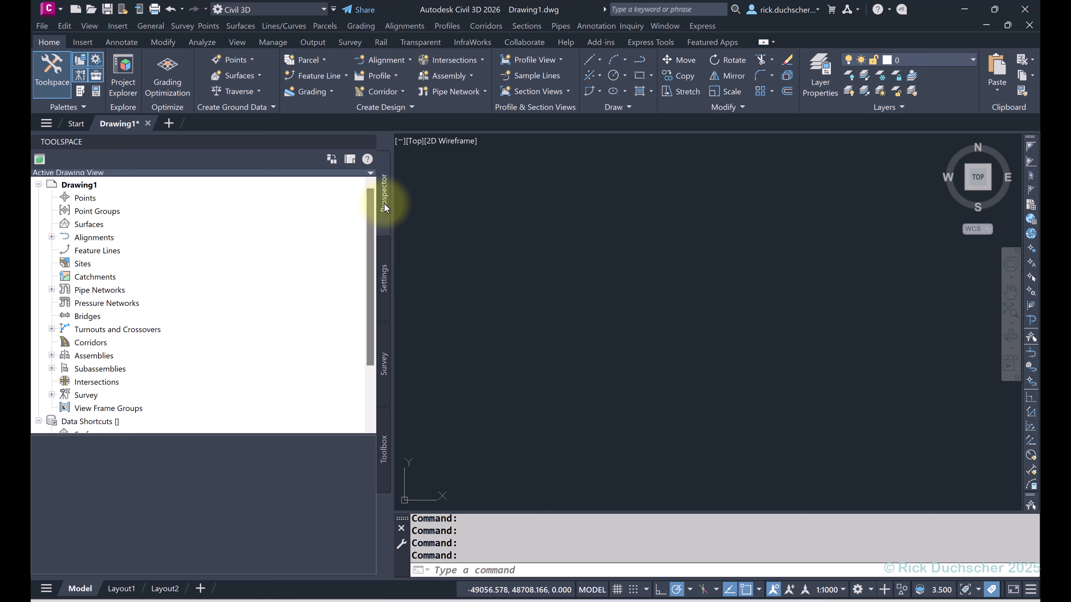
pyautogui.rightClick(86, 198)
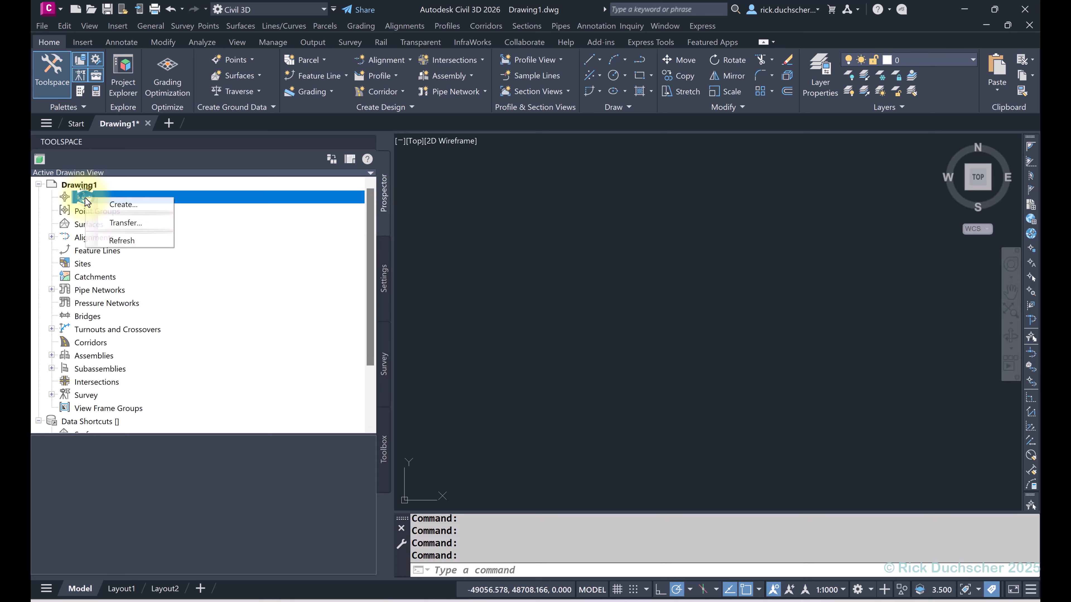
pyautogui.click(120, 205)
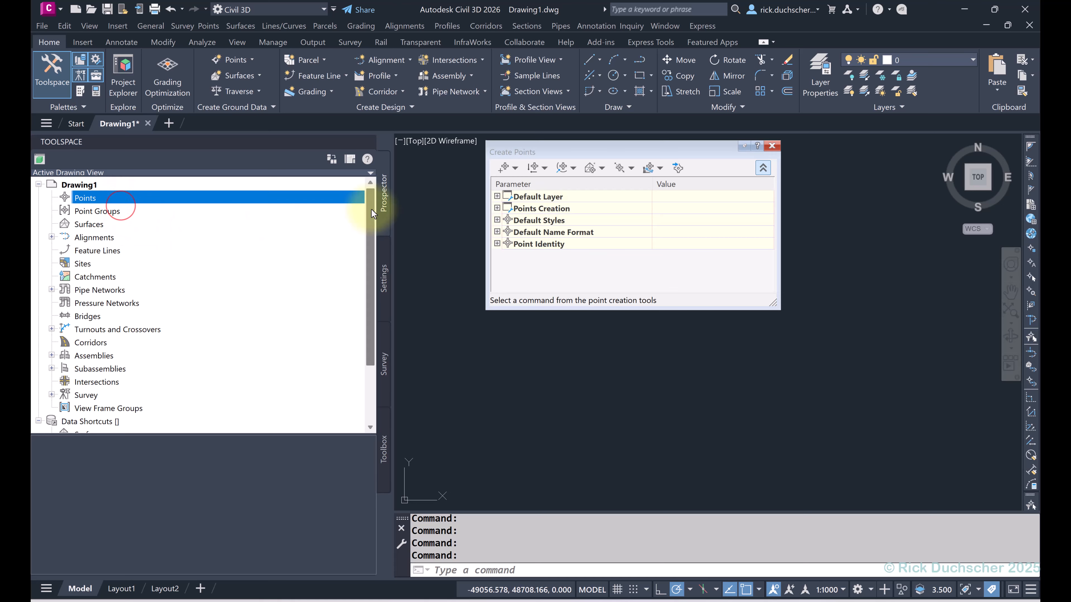
pyautogui.moveTo(594, 152); pyautogui.dragTo(584, 151)
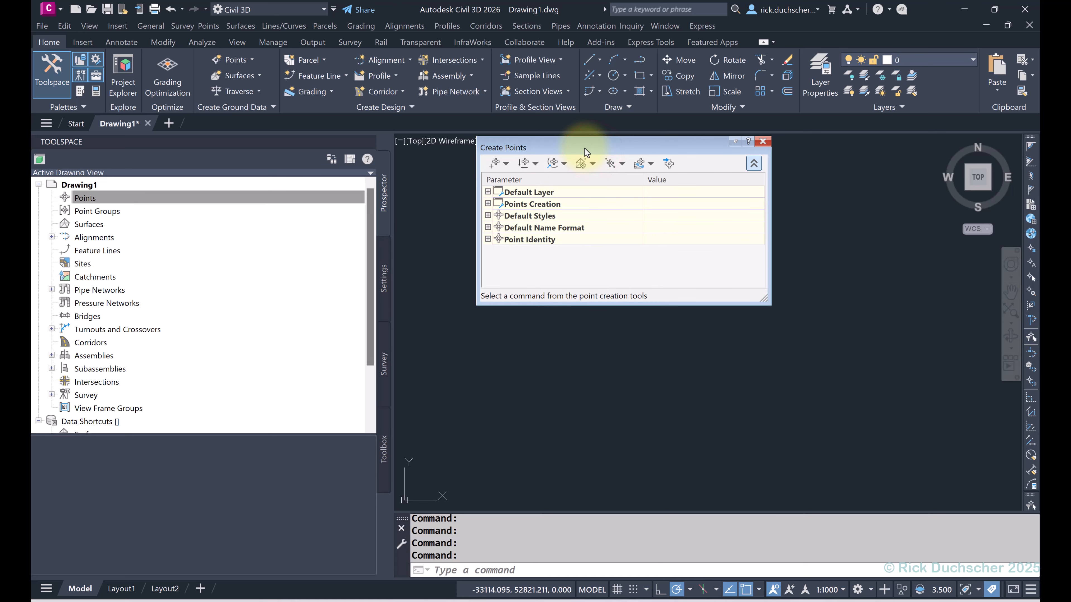
pyautogui.click(668, 163)
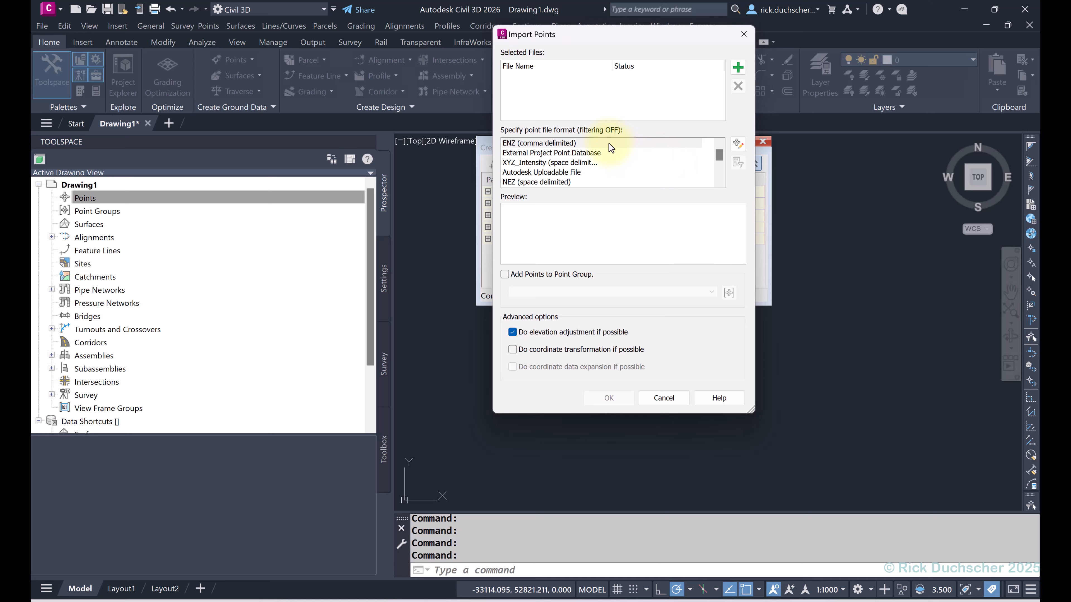
# Add Bear_Mountain.txt from the 2 Points - Importing Points folder of the Legal Survey Fabric material as the import source
pyautogui.click(738, 68)
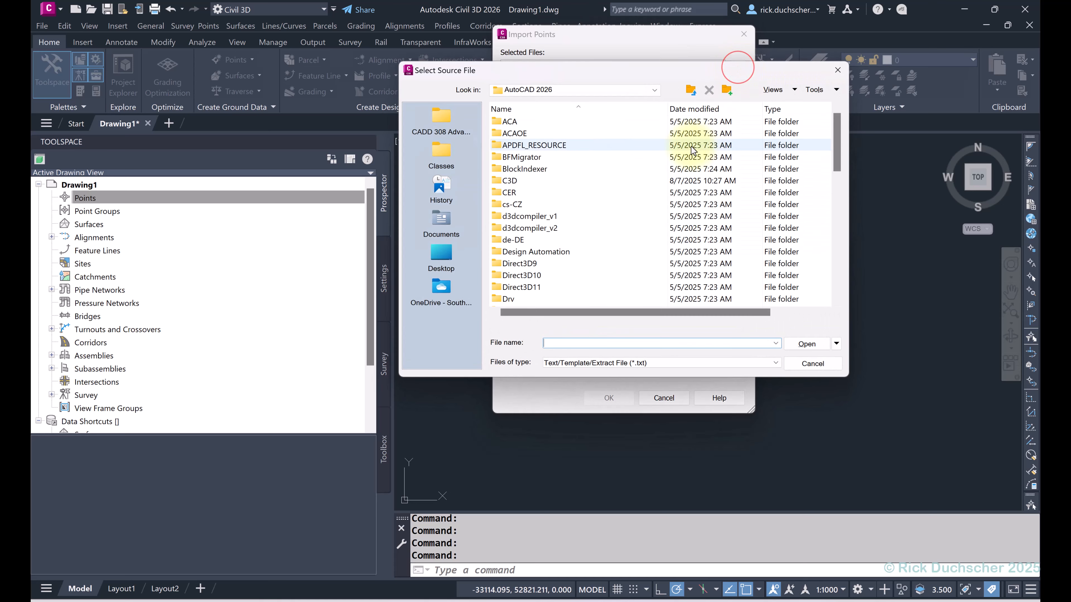
pyautogui.click(441, 121)
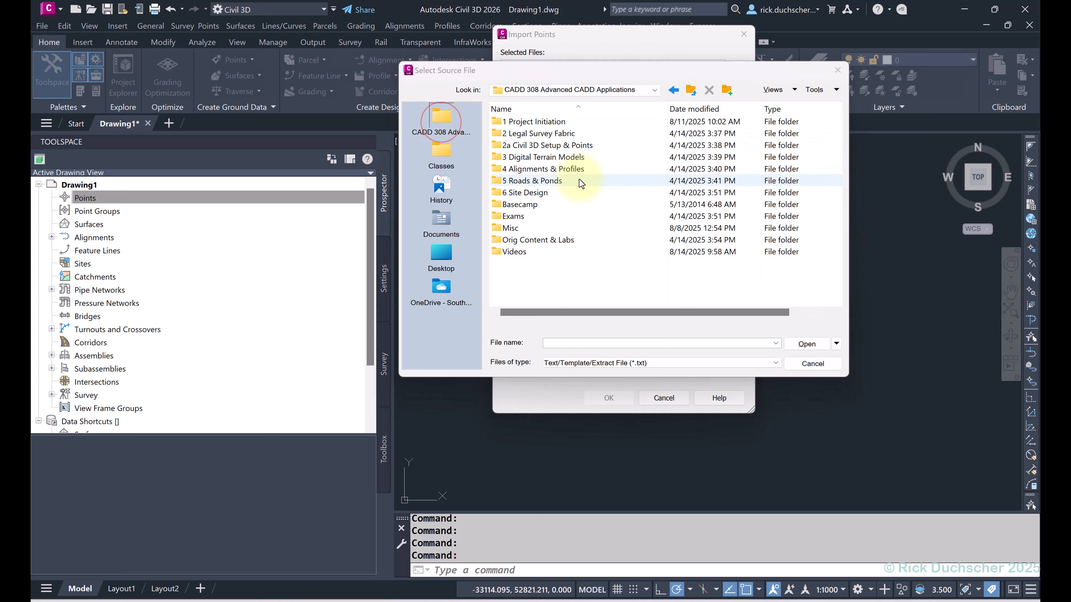
pyautogui.doubleClick(530, 134)
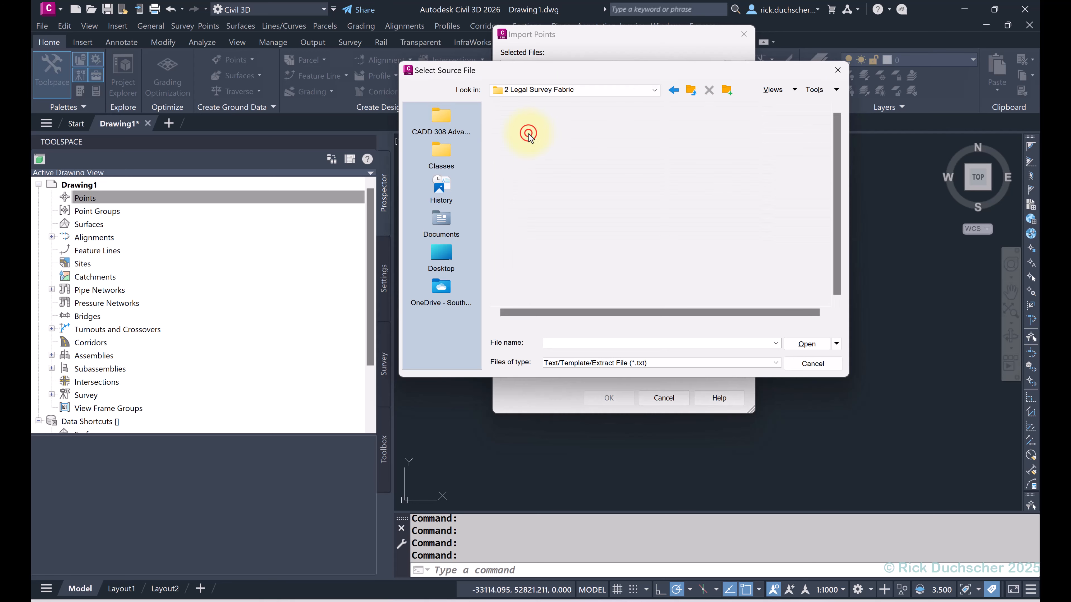
pyautogui.doubleClick(523, 122)
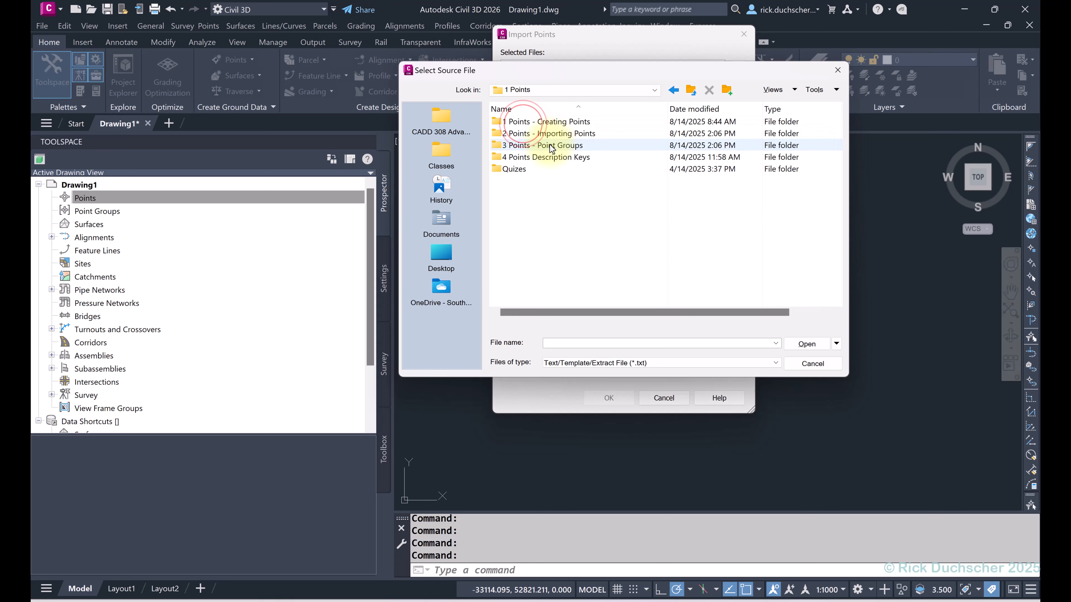
pyautogui.click(538, 133)
pyautogui.doubleClick(538, 134)
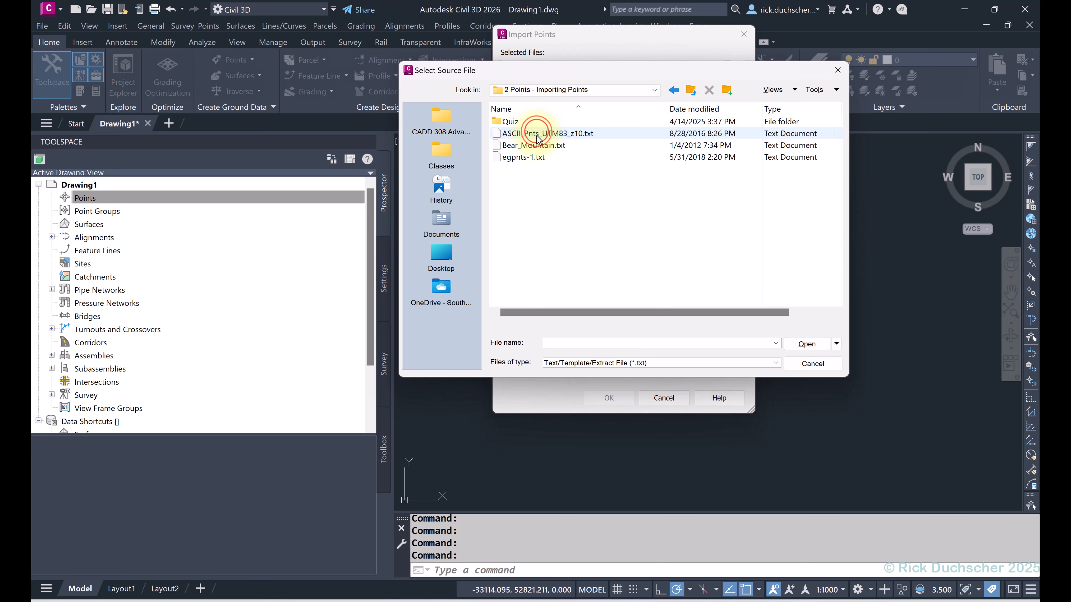
pyautogui.doubleClick(523, 145)
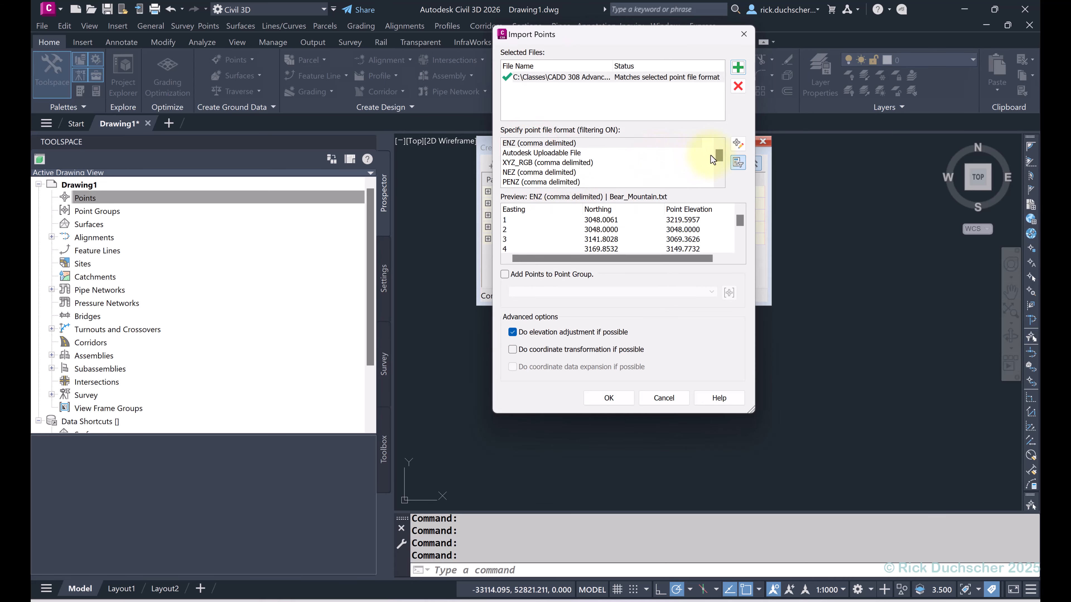
# Choose PNEZD (comma delimited) as the point file format for Bear_Mountain.txt and check the preview columns
pyautogui.moveTo(722, 153); pyautogui.dragTo(721, 153)
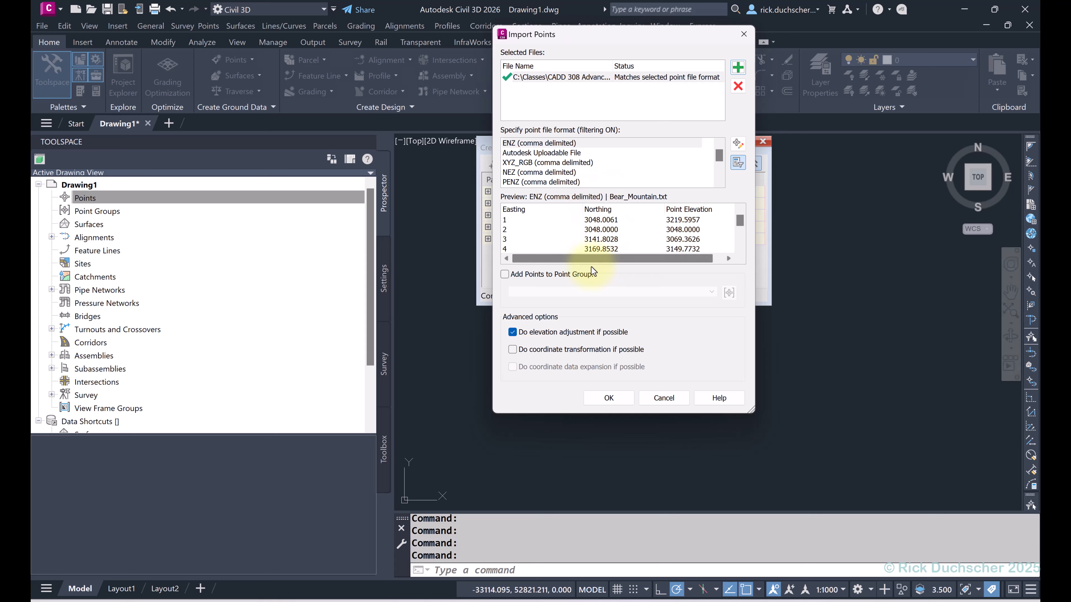
pyautogui.moveTo(591, 260)
pyautogui.mouseDown()
pyautogui.moveTo(623, 257)
pyautogui.moveTo(591, 259)
pyautogui.mouseUp()
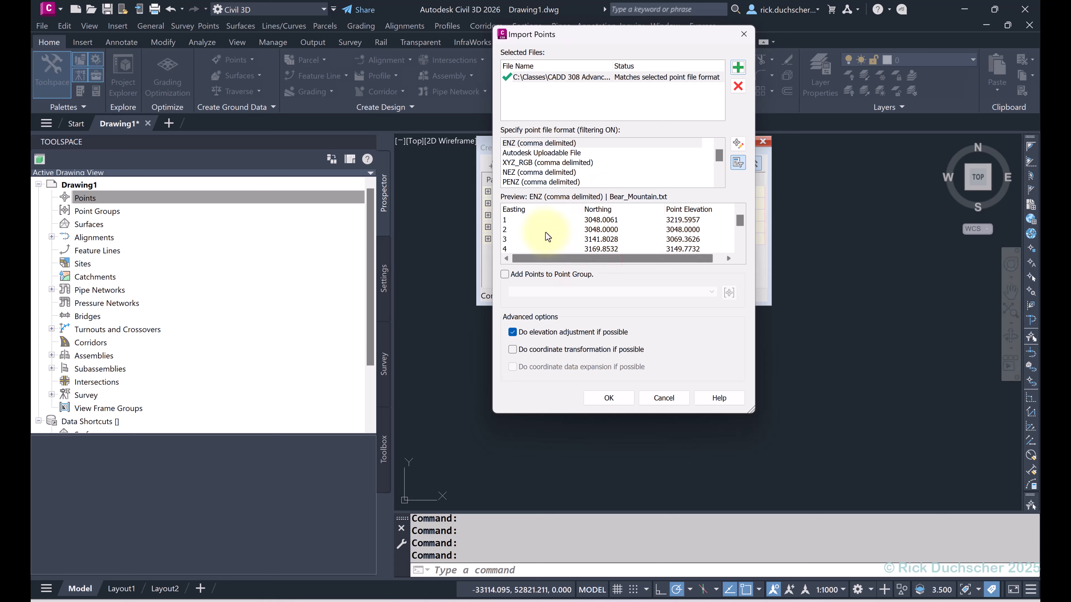
pyautogui.moveTo(718, 158); pyautogui.dragTo(717, 173)
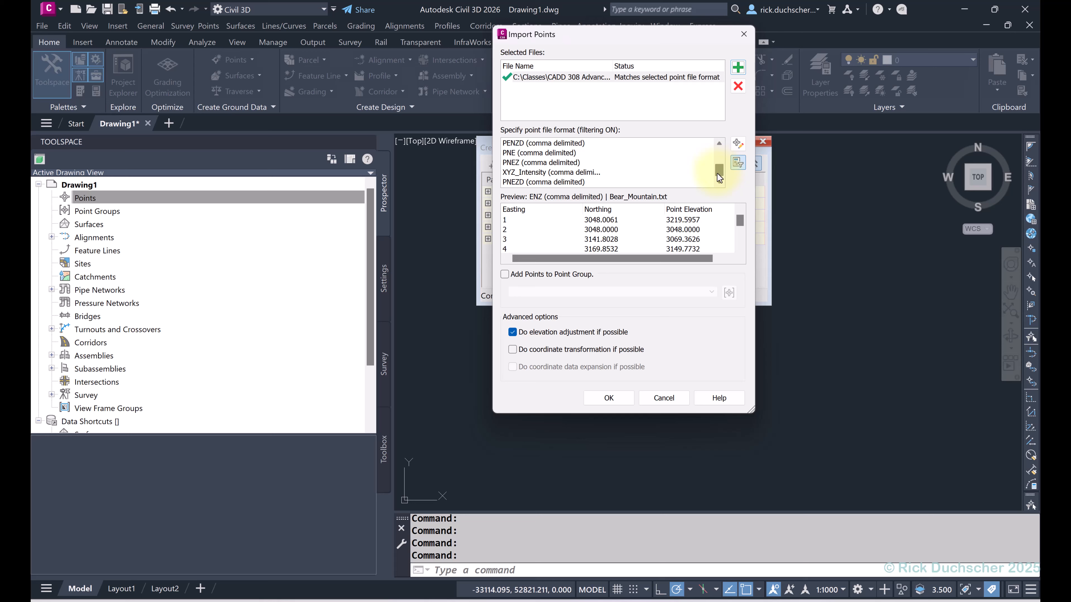
pyautogui.click(567, 182)
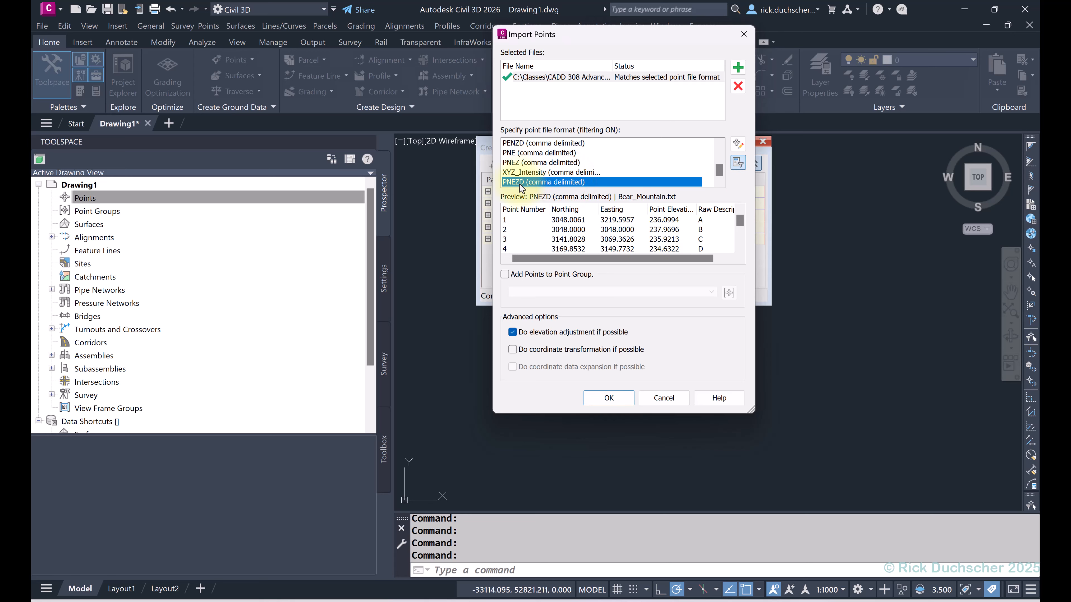
pyautogui.moveTo(611, 257); pyautogui.dragTo(566, 260)
# Add the imported points to a new point group named New Points and run the import
pyautogui.click(541, 274)
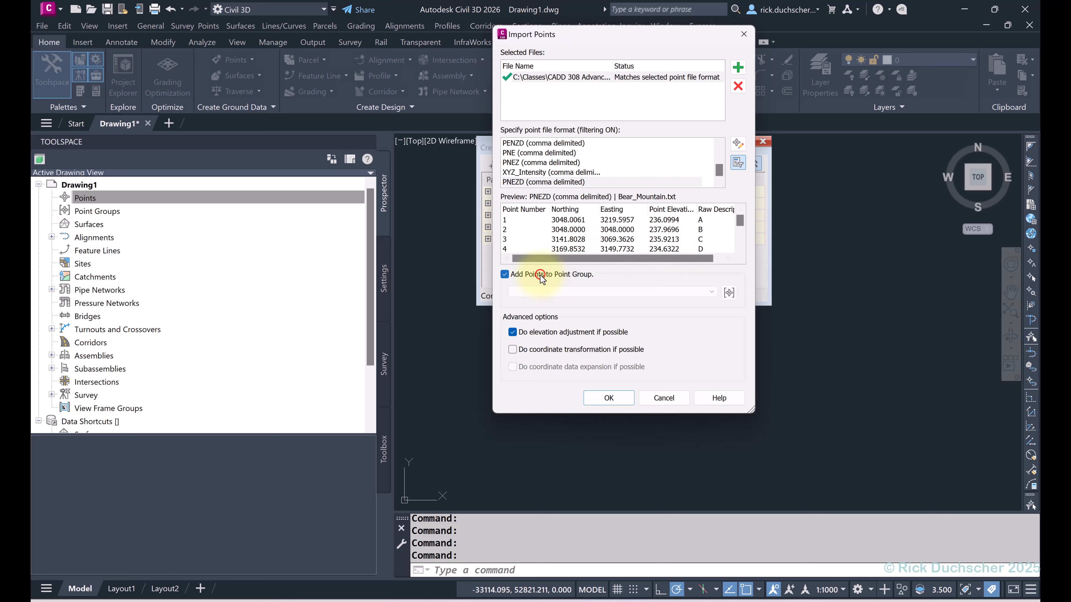
pyautogui.click(730, 293)
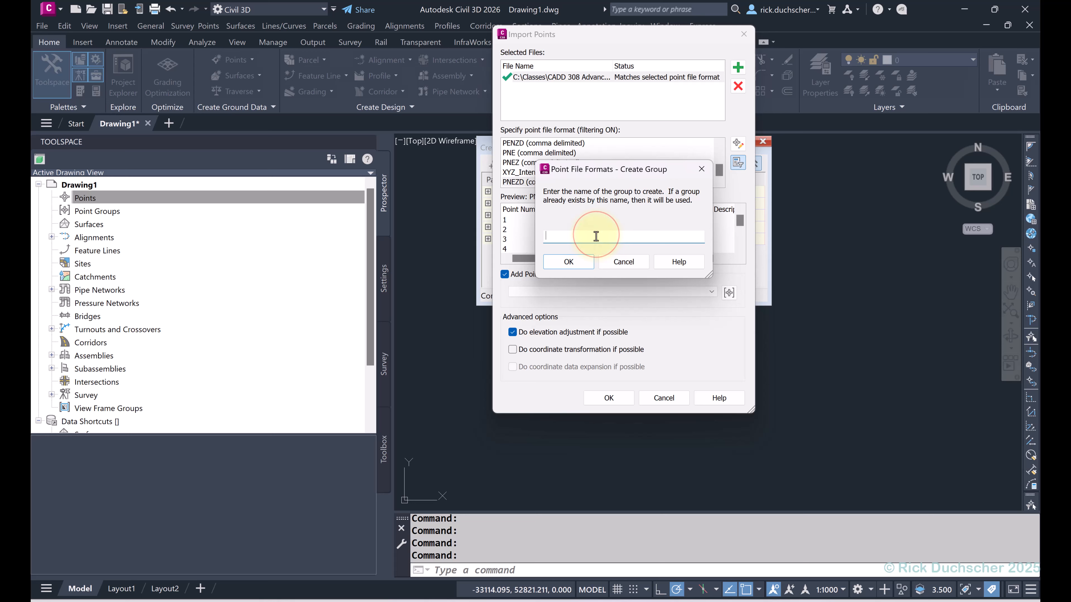
pyautogui.write('New Points')
pyautogui.click(577, 266)
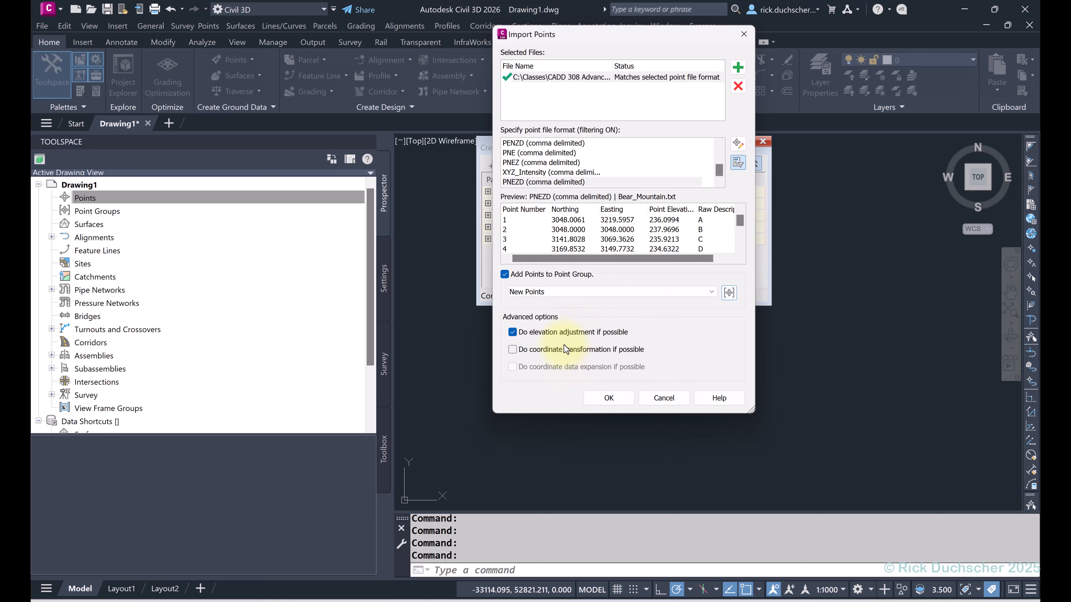
pyautogui.click(605, 395)
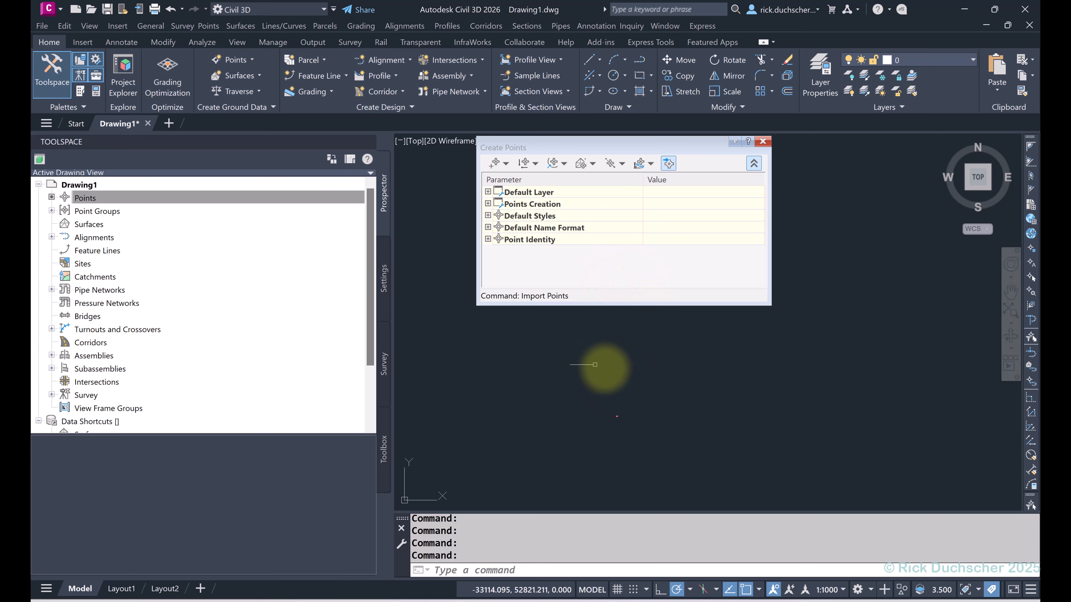
# Display all imported points in the drawing and list the points of the New Points group
pyautogui.middleClick(619, 352)
pyautogui.middleClick(619, 352)
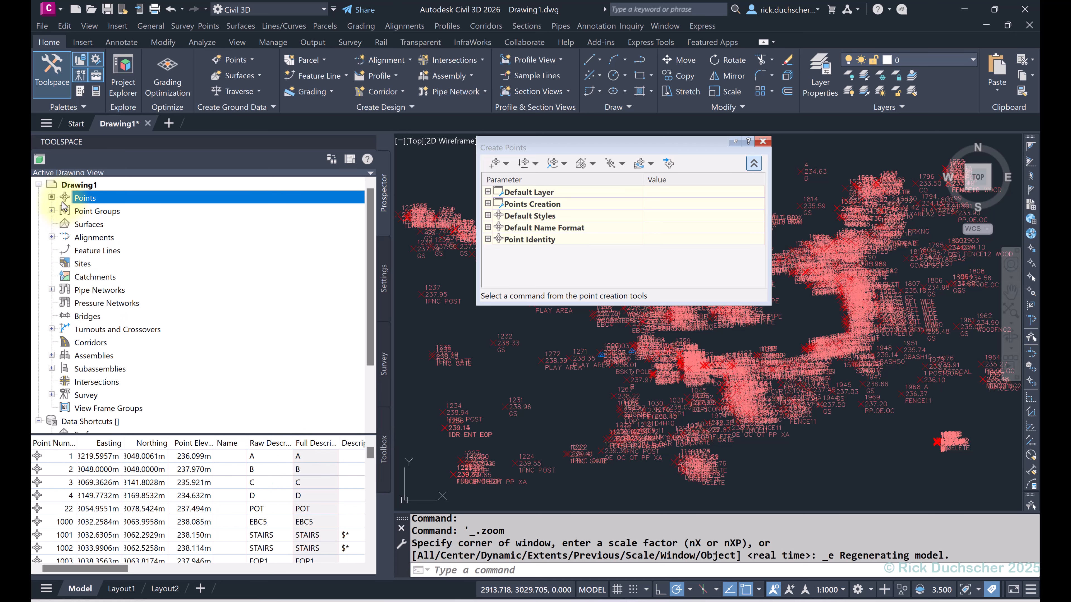
pyautogui.click(51, 211)
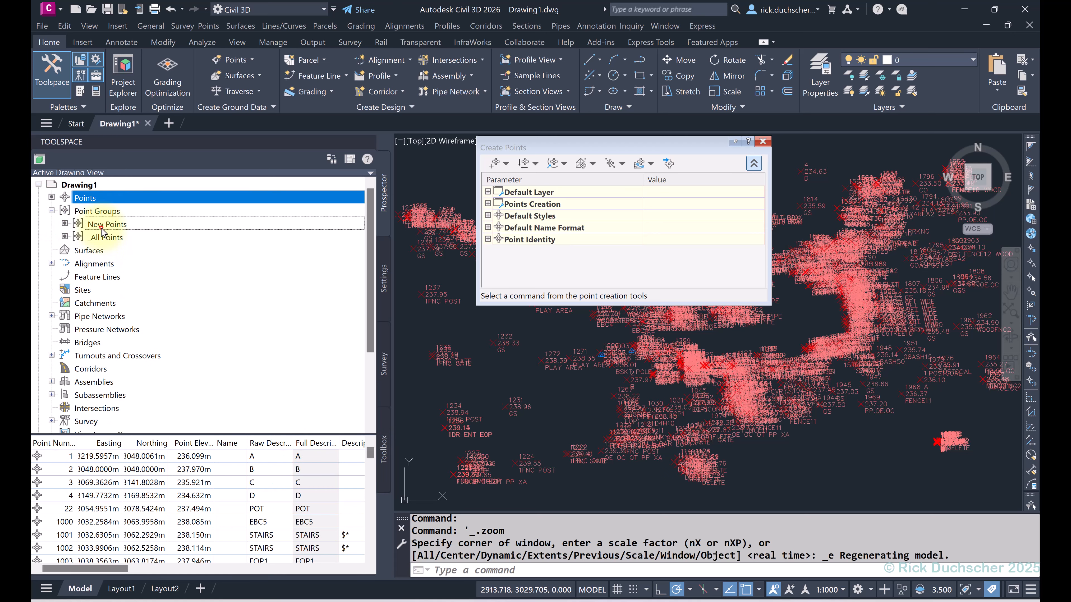
pyautogui.click(101, 225)
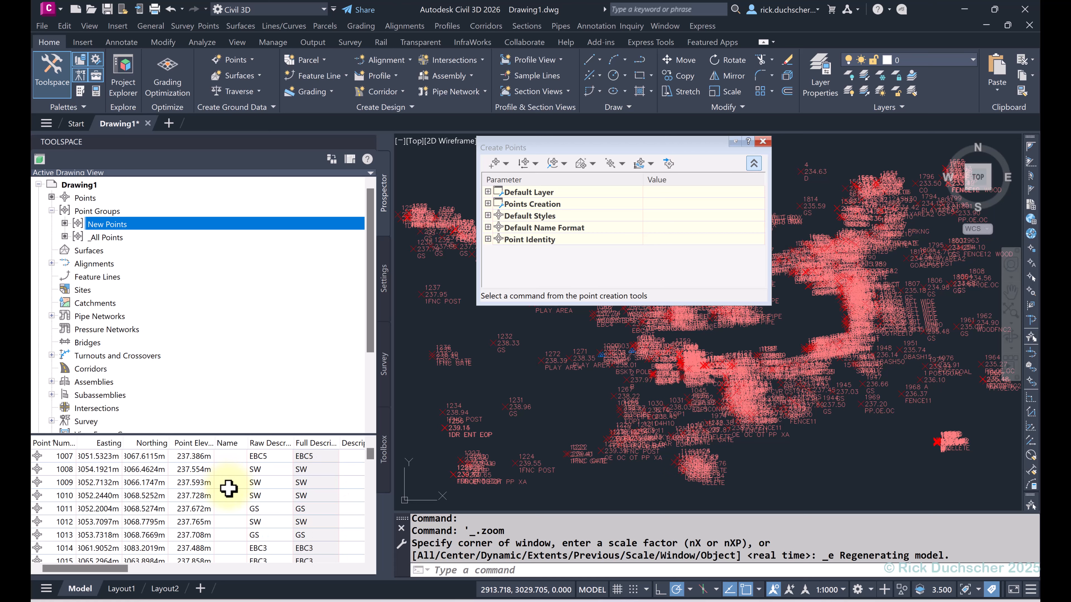